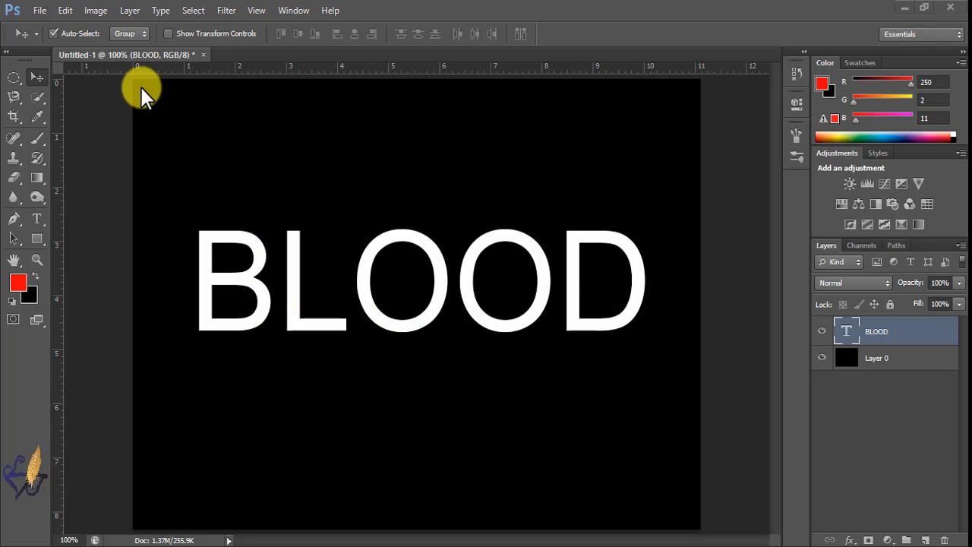
- Rotate the whole canvas with the BLOOD text 90° clockwise
{"action": "left_click", "coordinate": [99, 9]}
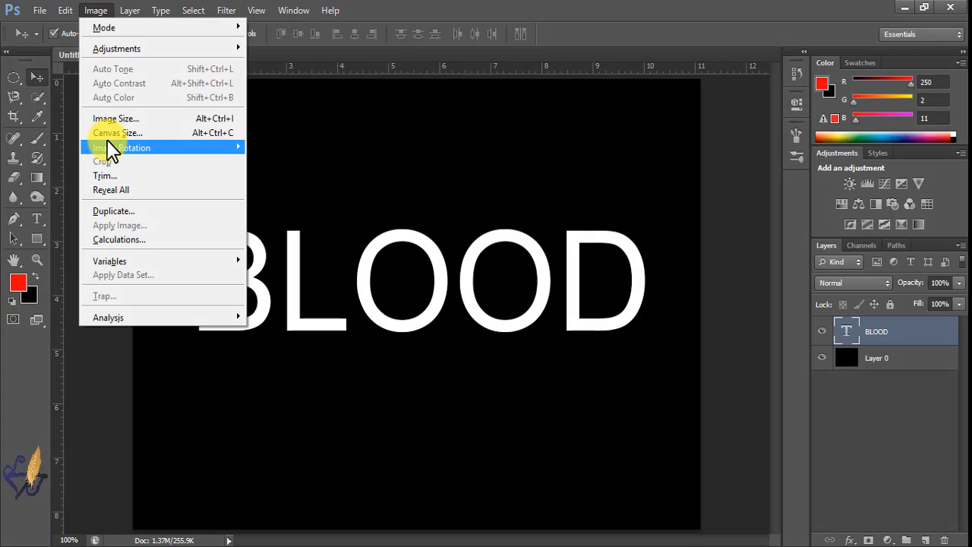
{"action": "mouse_move", "coordinate": [110, 147]}
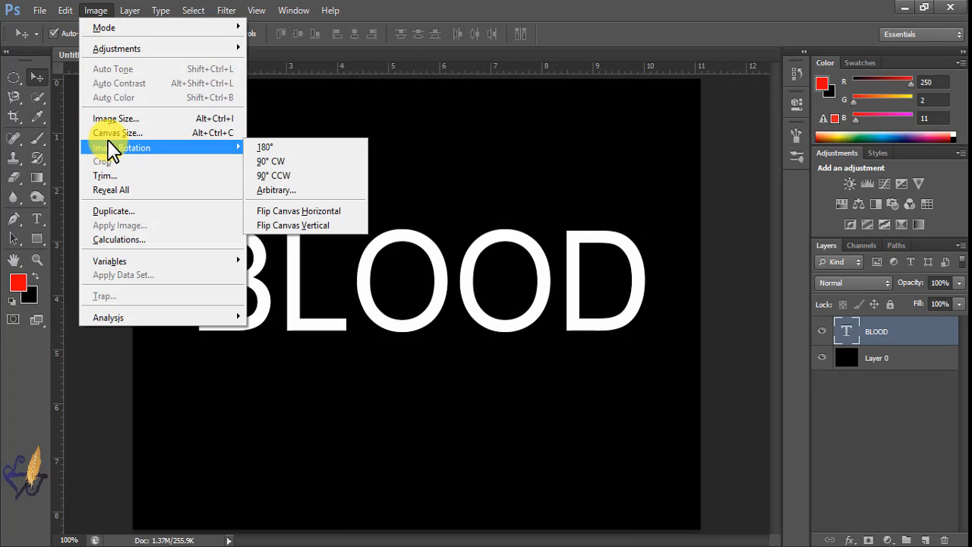
{"action": "left_click", "coordinate": [271, 161]}
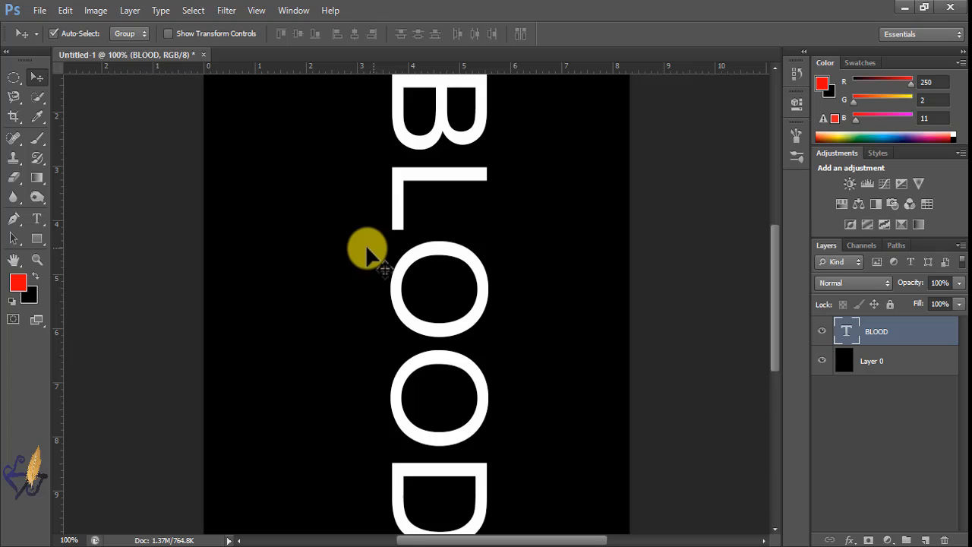
- Rasterize the BLOOD text and apply the Wind filter three times, using the Wind method from the right
{"action": "left_click", "coordinate": [228, 11]}
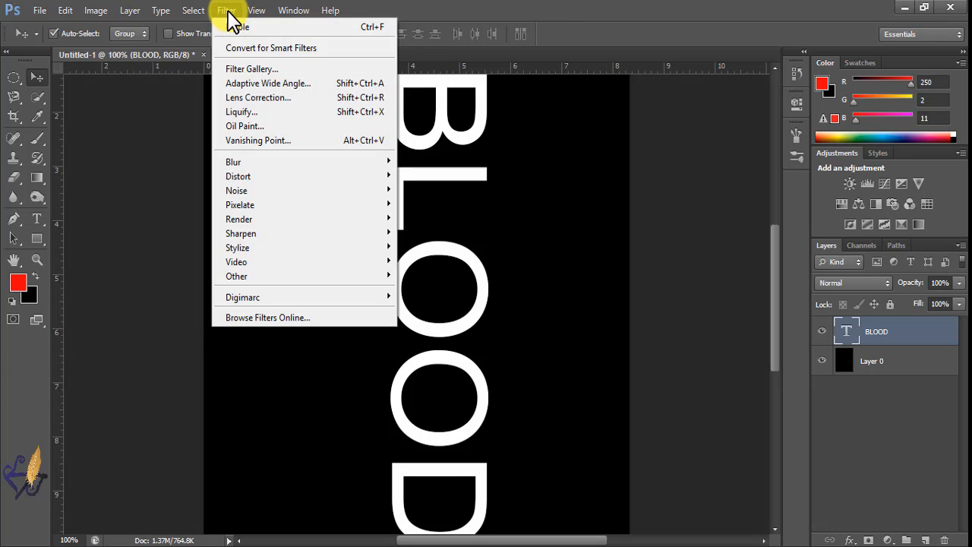
{"action": "mouse_move", "coordinate": [266, 252]}
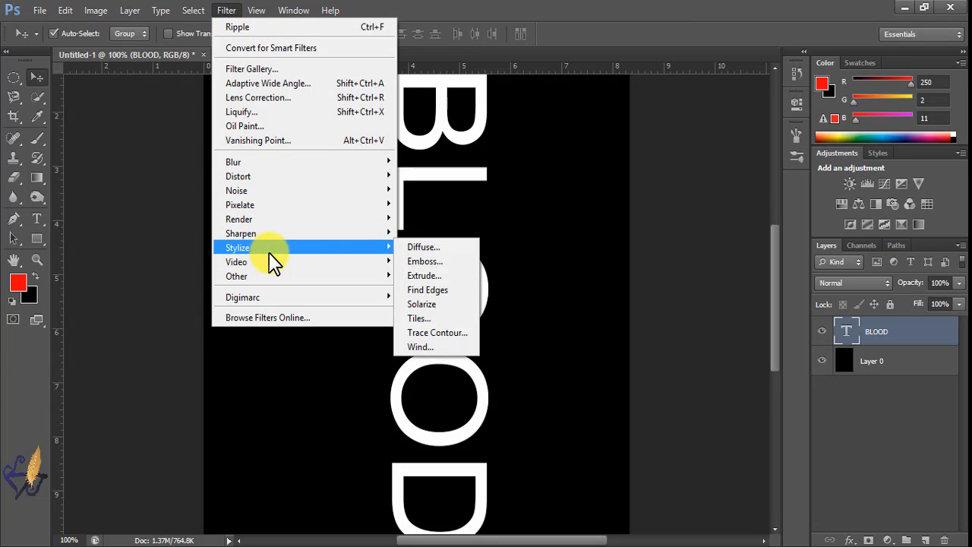
{"action": "left_click", "coordinate": [427, 348]}
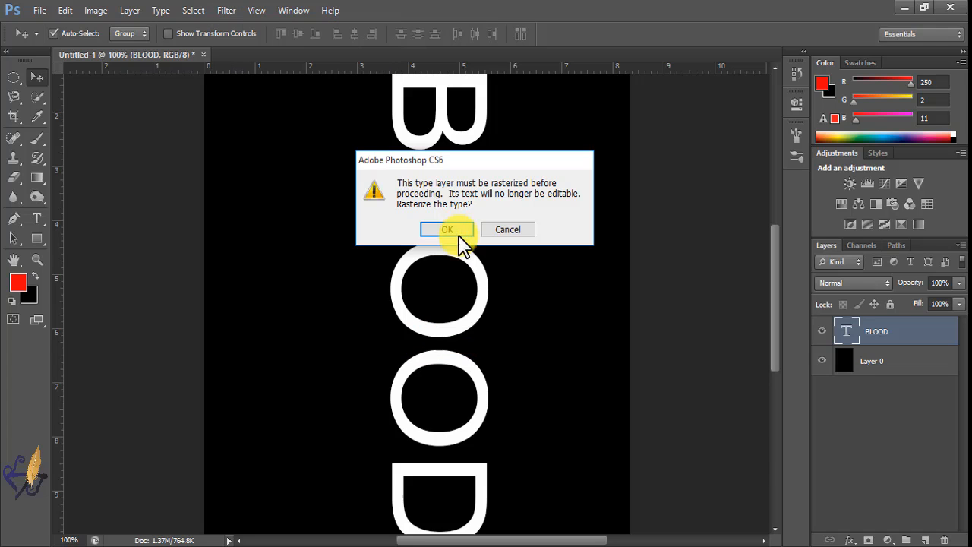
{"action": "left_click", "coordinate": [446, 230]}
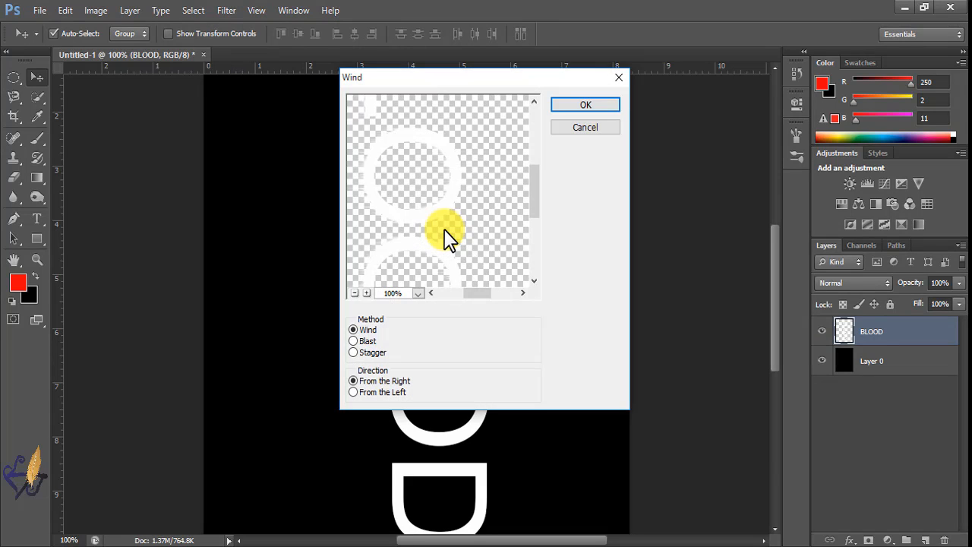
{"action": "left_click", "coordinate": [575, 105]}
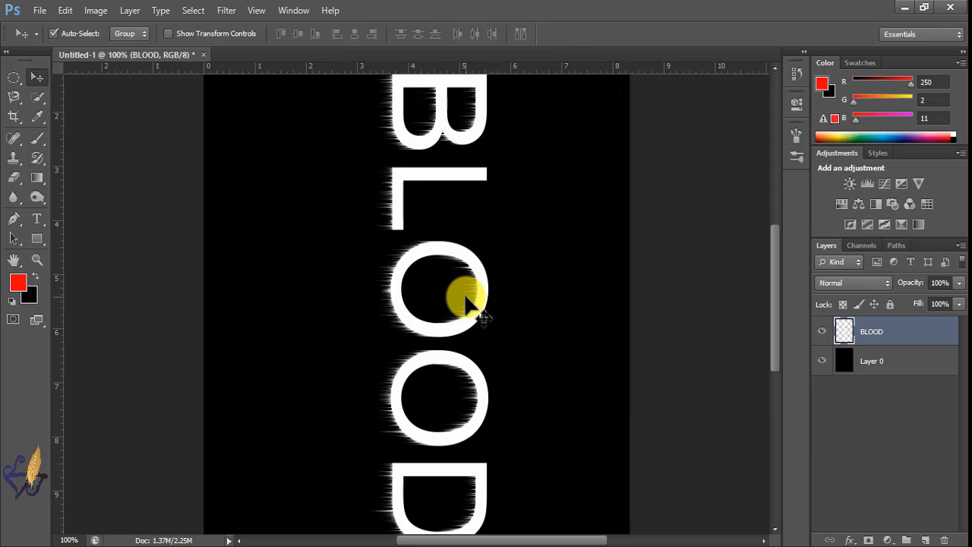
{"action": "key", "text": "ctrl+f"}
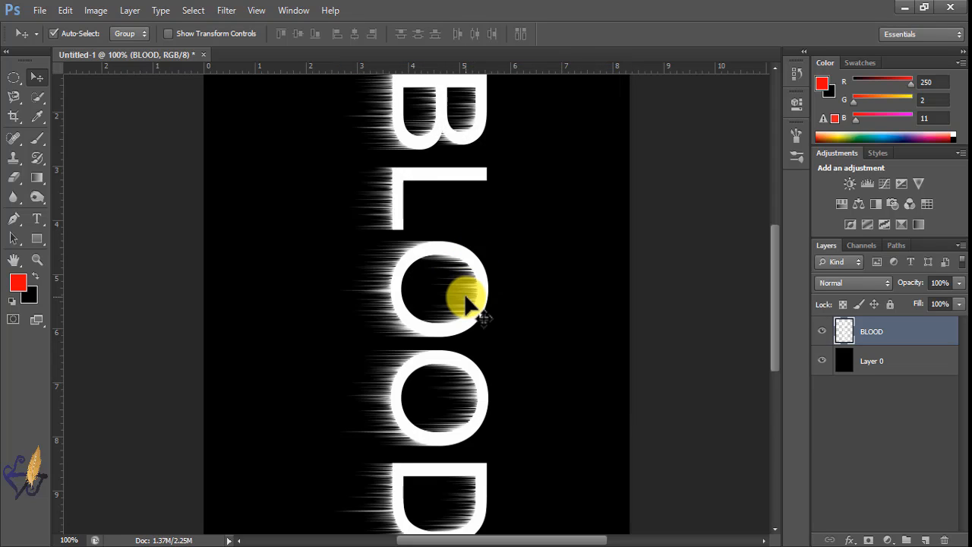
{"action": "key", "text": "ctrl+f"}
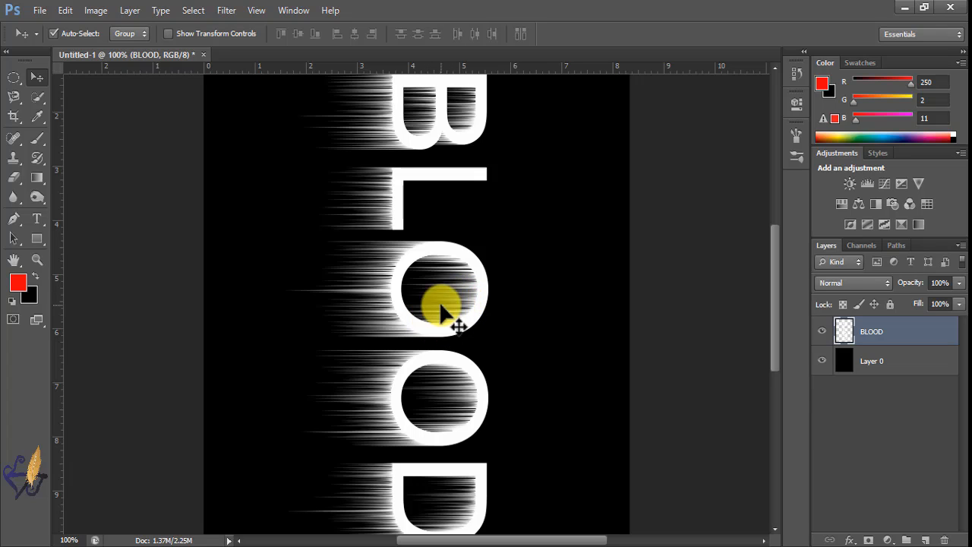
- Rotate the canvas 90° counterclockwise so the BLOOD text is upright
{"action": "left_click", "coordinate": [94, 12]}
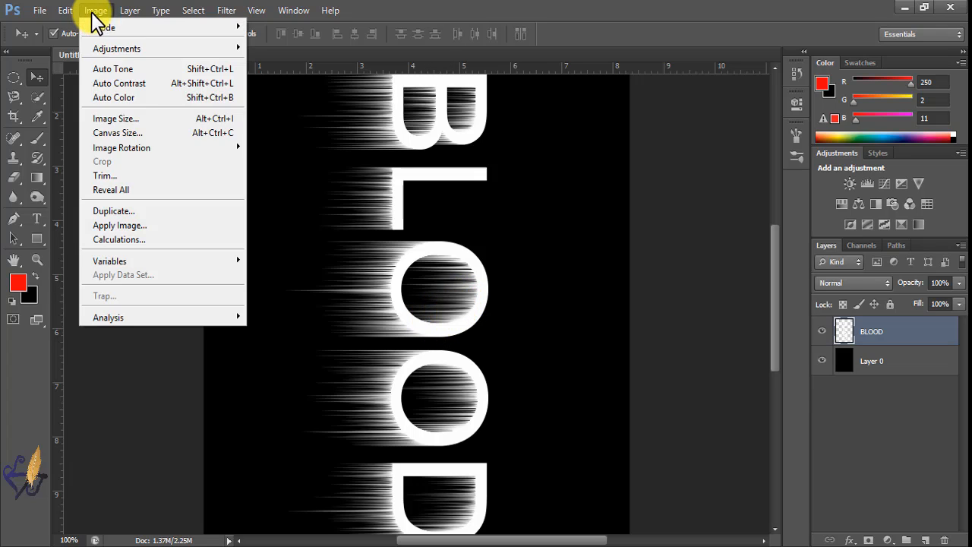
{"action": "mouse_move", "coordinate": [135, 156]}
{"action": "left_click", "coordinate": [285, 187]}
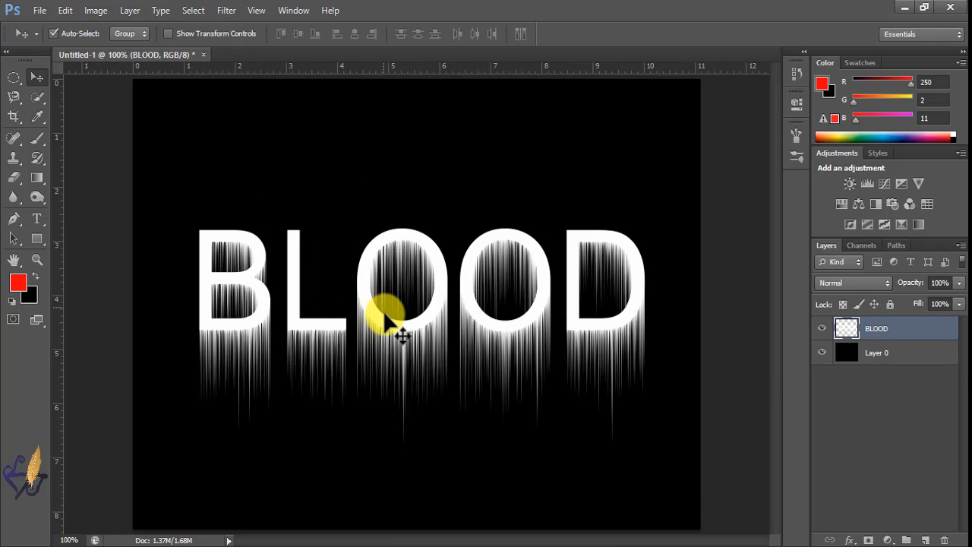
- Apply a Ripple distortion to the BLOOD layer with an amount of 100% and Medium size
{"action": "left_click", "coordinate": [227, 11]}
{"action": "mouse_move", "coordinate": [236, 177]}
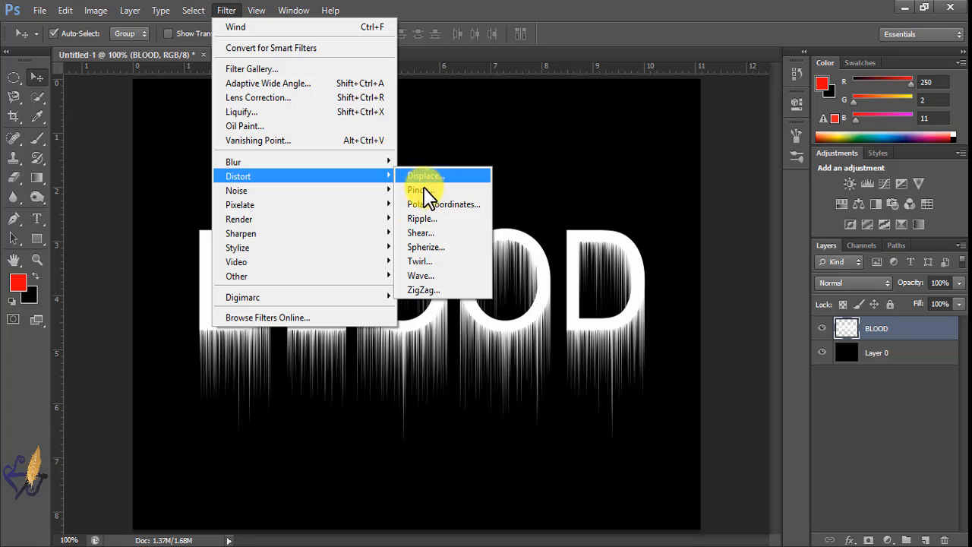
{"action": "left_click", "coordinate": [420, 218]}
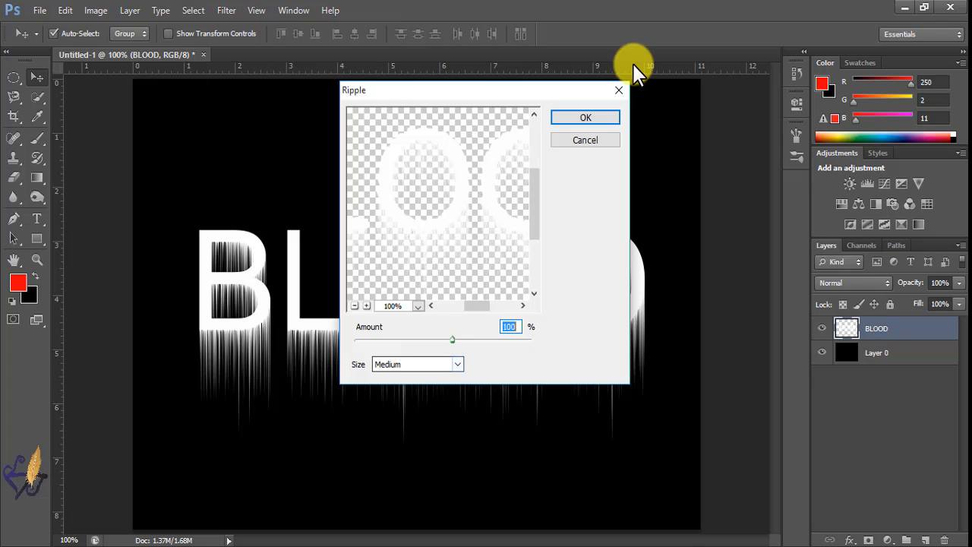
{"action": "left_click", "coordinate": [583, 117]}
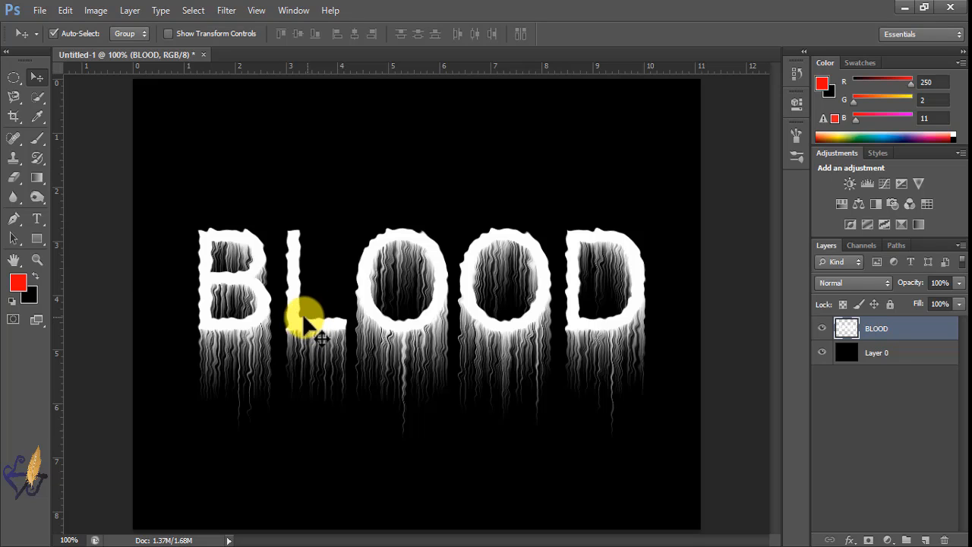
- Select the BLOOD letters and their drips with the Quick Selection tool, fill them with the red foreground colour and deselect
{"action": "left_click_drag", "start_coordinate": [36, 98], "coordinate": [78, 92]}
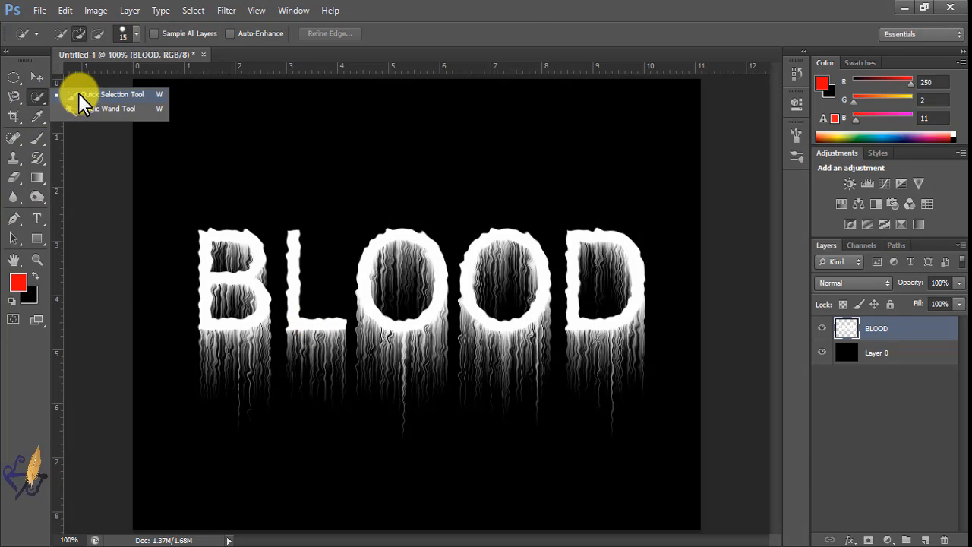
{"action": "left_click", "coordinate": [86, 93]}
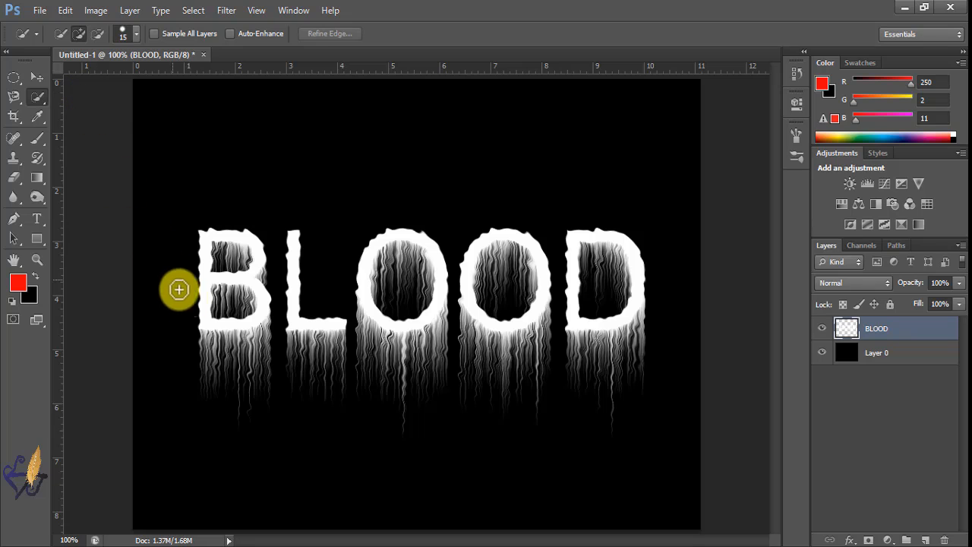
{"action": "mouse_move", "coordinate": [205, 319]}
{"action": "left_mouse_down"}
{"action": "mouse_move", "coordinate": [627, 319]}
{"action": "mouse_move", "coordinate": [317, 316]}
{"action": "left_mouse_up"}
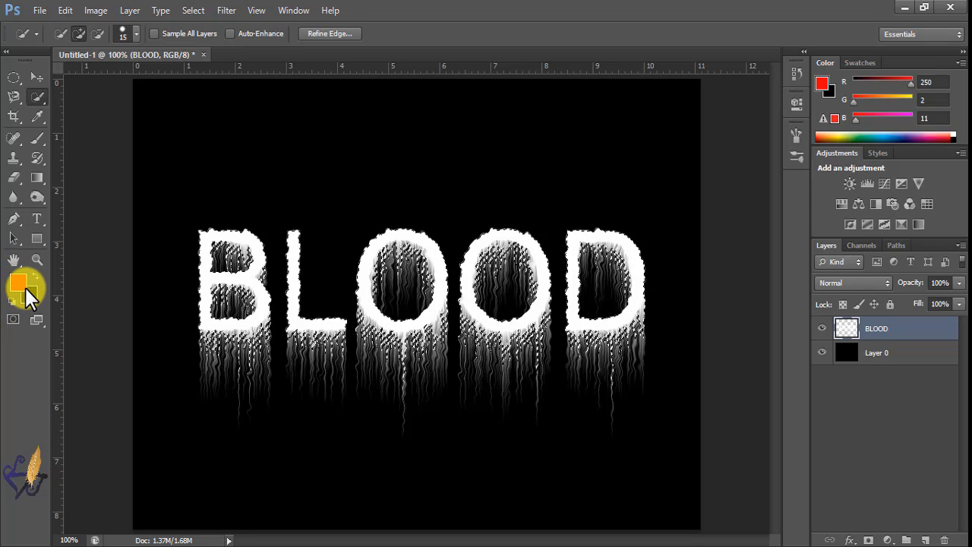
{"action": "key", "text": "alt+BackSpace"}
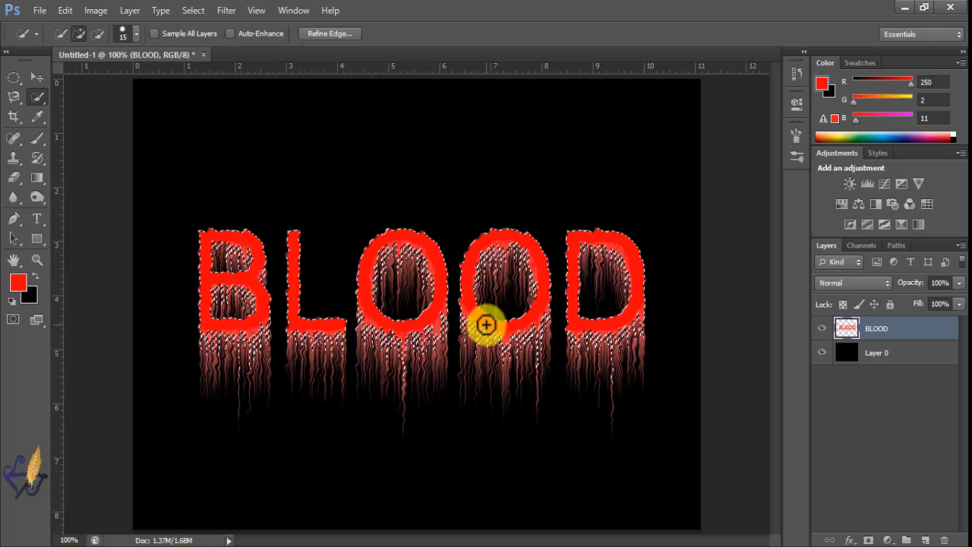
{"action": "key", "text": "ctrl+d"}
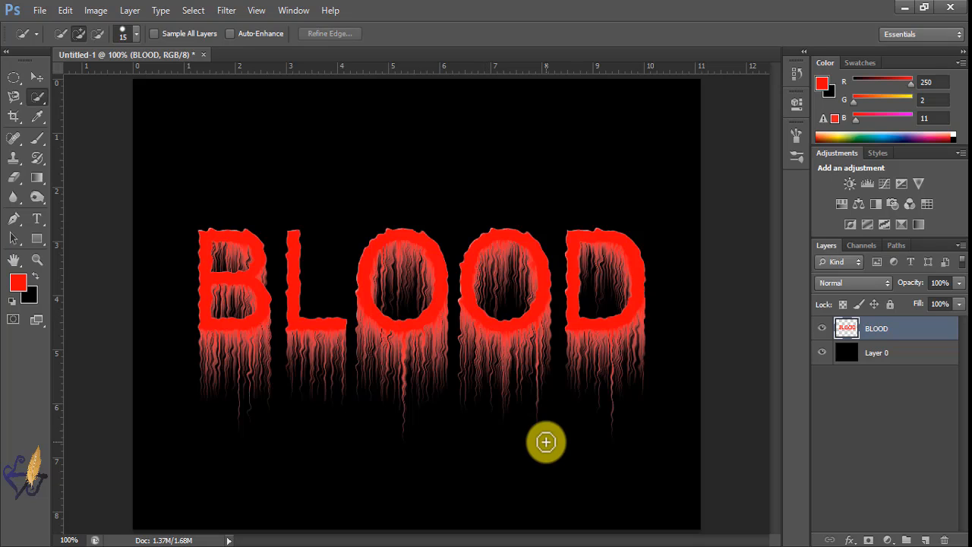
{"action": "key", "text": "v"}
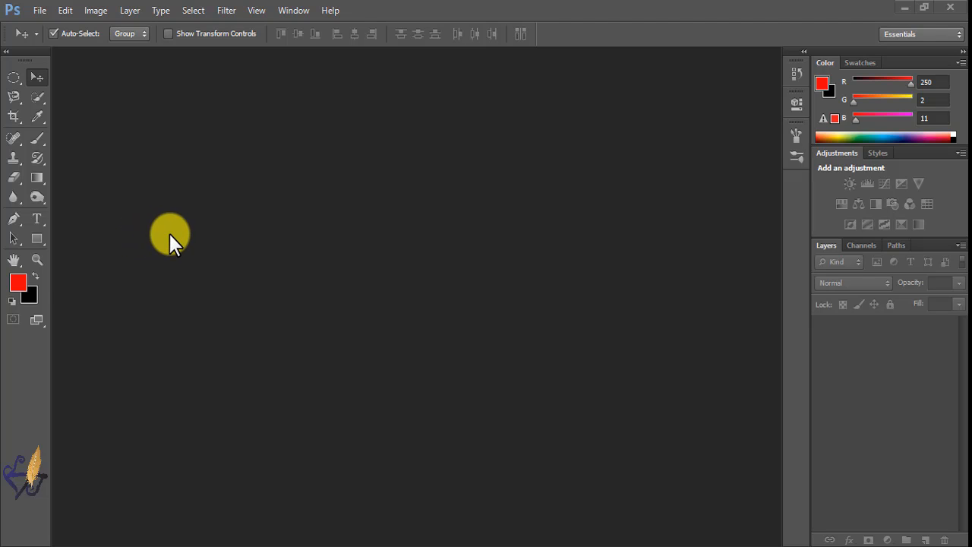
- Create a new 800 x 600 pixel document at 72 pixels/inch in Grayscale mode with a white background
{"action": "left_click", "coordinate": [32, 11]}
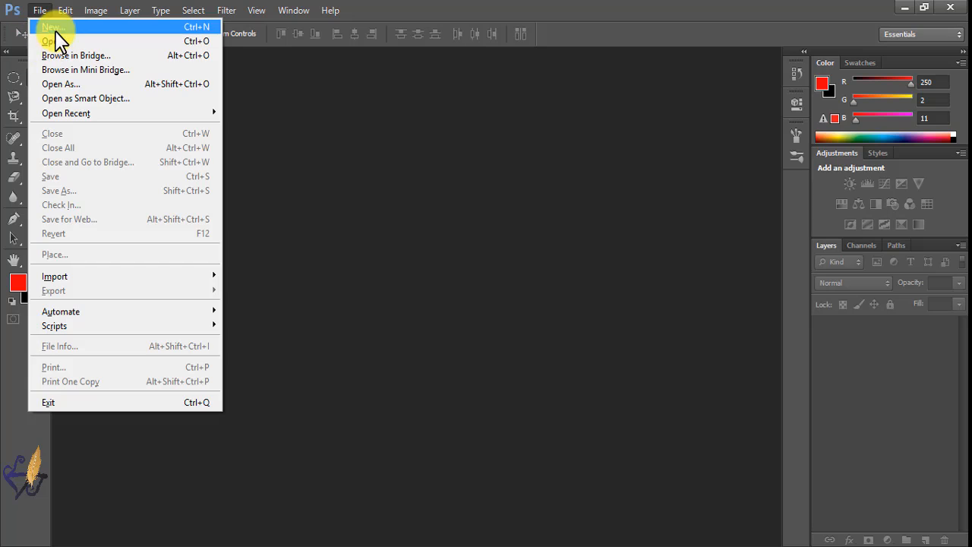
{"action": "left_click", "coordinate": [53, 27]}
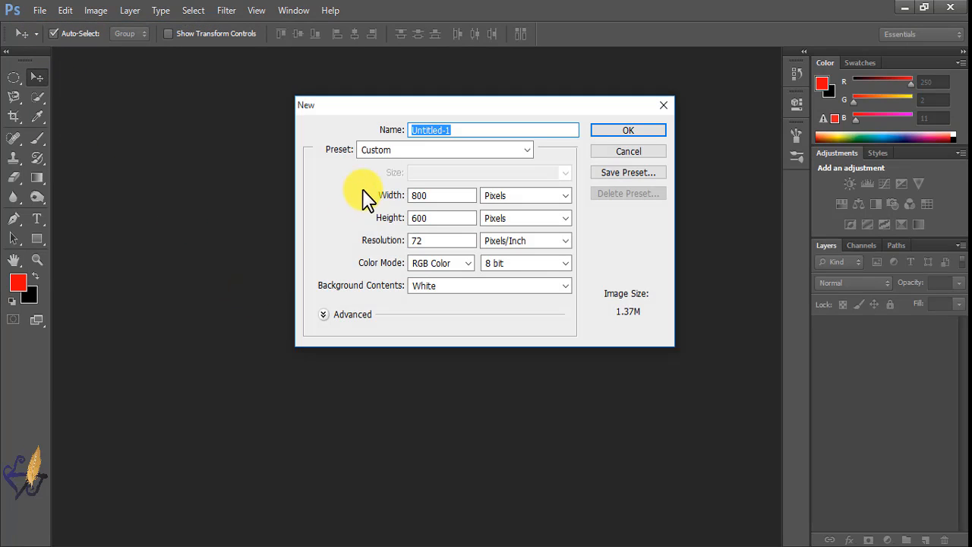
{"action": "left_click", "coordinate": [444, 264]}
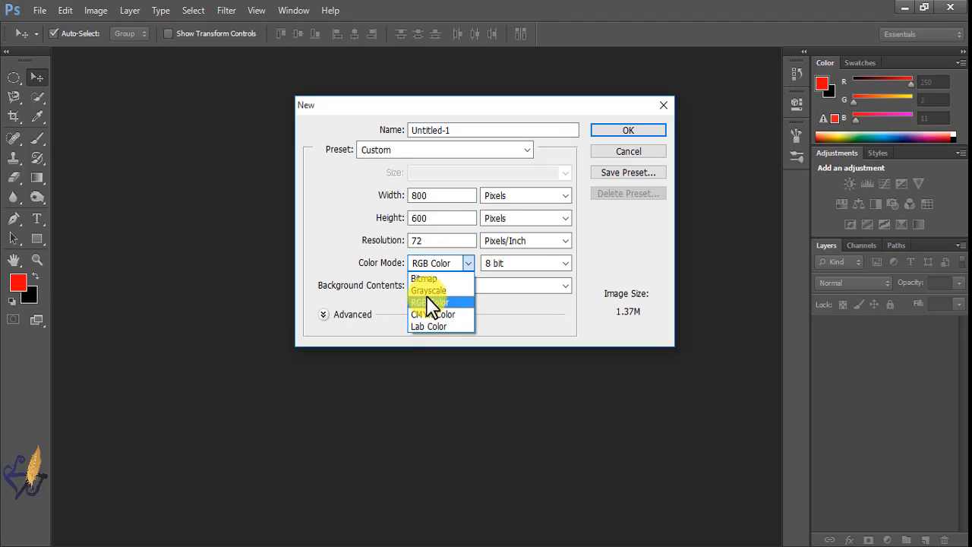
{"action": "left_click", "coordinate": [428, 293]}
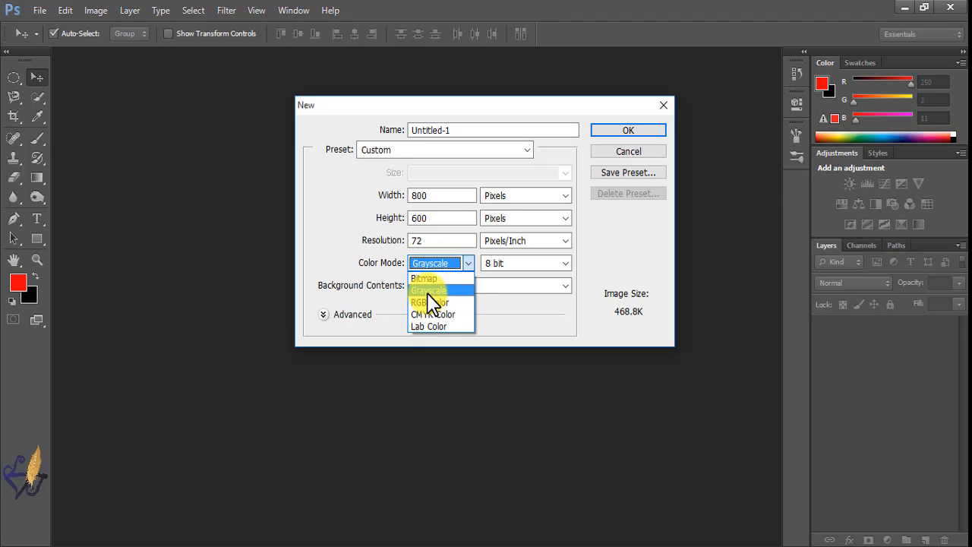
{"action": "left_click", "coordinate": [627, 131]}
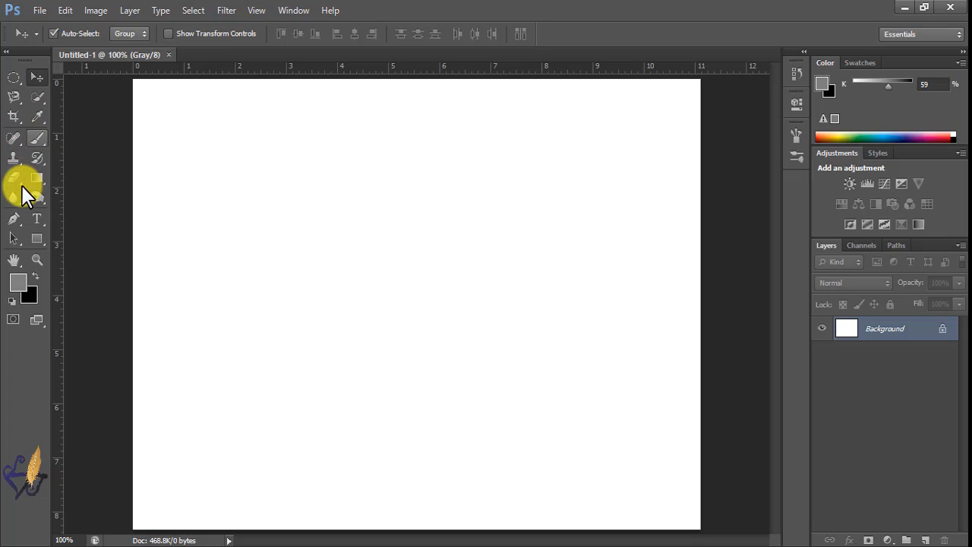
- Add the text "Learning Zone" in black Arial and scale it up to about 86 pt across the middle of the canvas
{"action": "left_click", "coordinate": [37, 219]}
{"action": "left_click", "coordinate": [281, 267]}
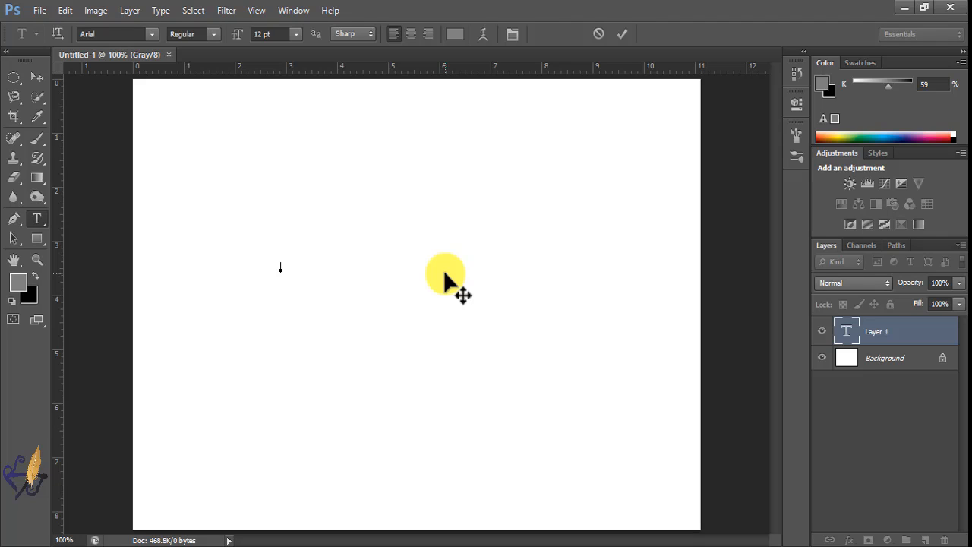
{"action": "type", "text": "Learning Zone"}
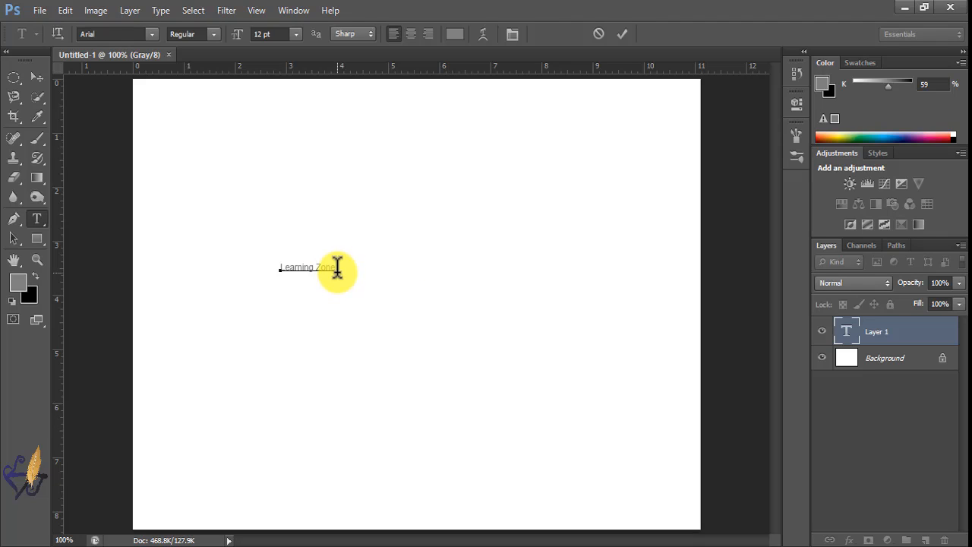
{"action": "left_click_drag", "start_coordinate": [337, 267], "coordinate": [255, 268]}
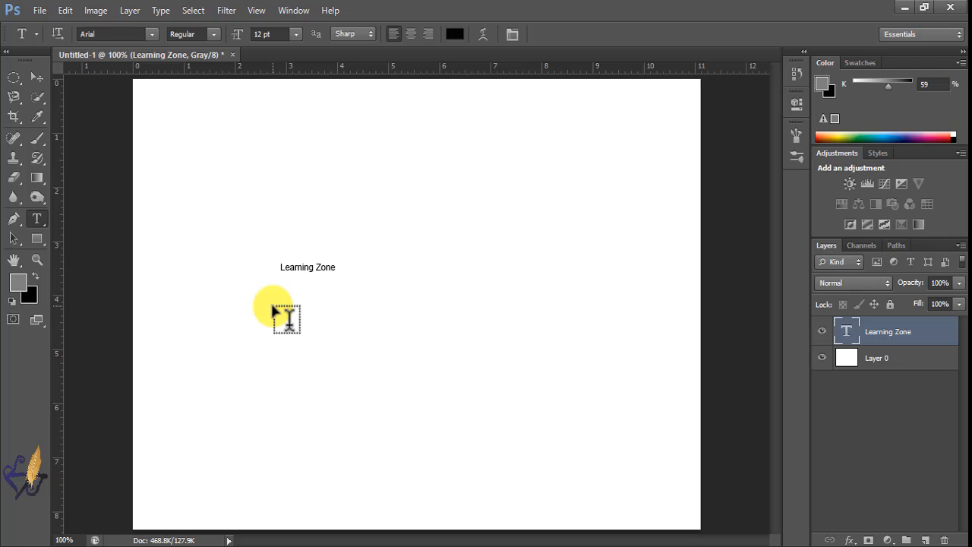
{"action": "key", "text": "ctrl+t"}
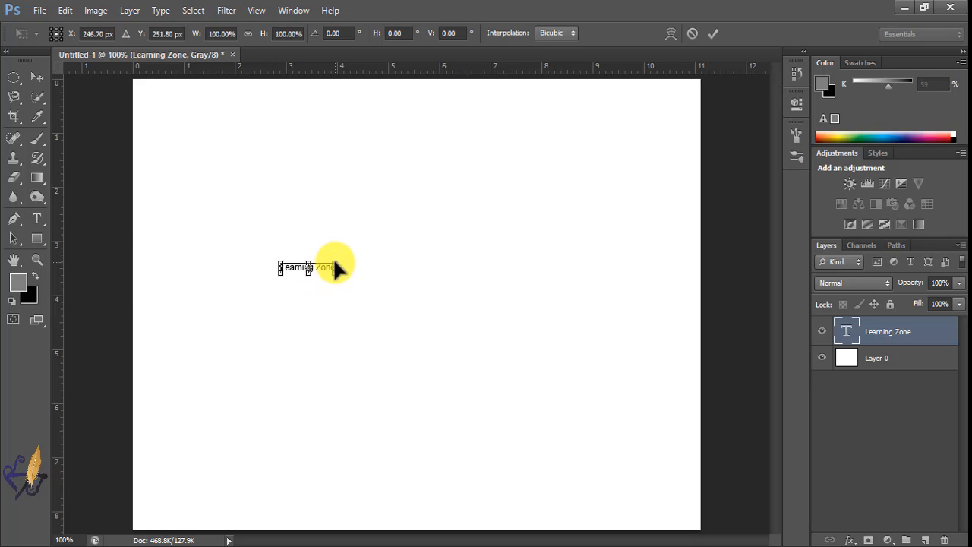
{"action": "left_click_drag", "start_coordinate": [402, 313], "coordinate": [423, 321]}
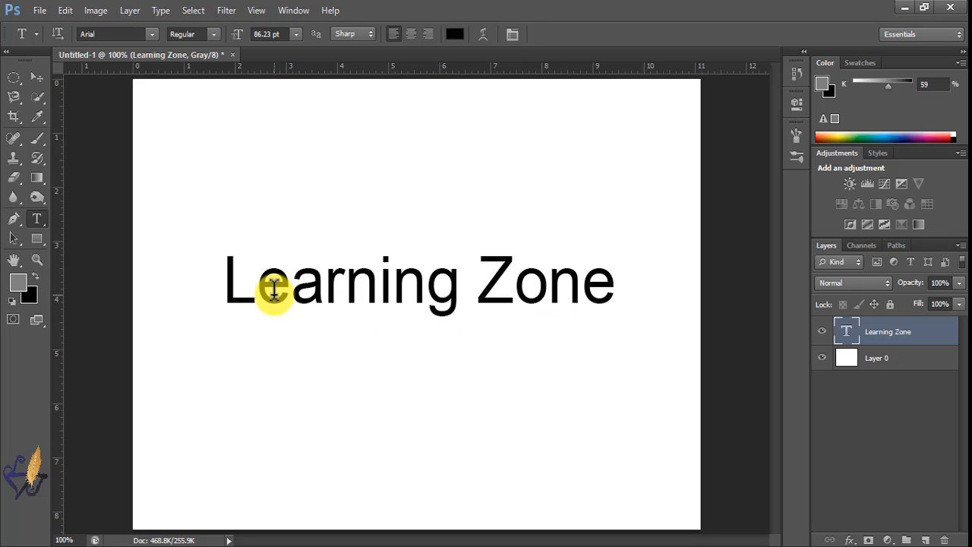
- Rasterize the Learning Zone text layer and discard any stray empty text layer
{"action": "left_click", "coordinate": [130, 10]}
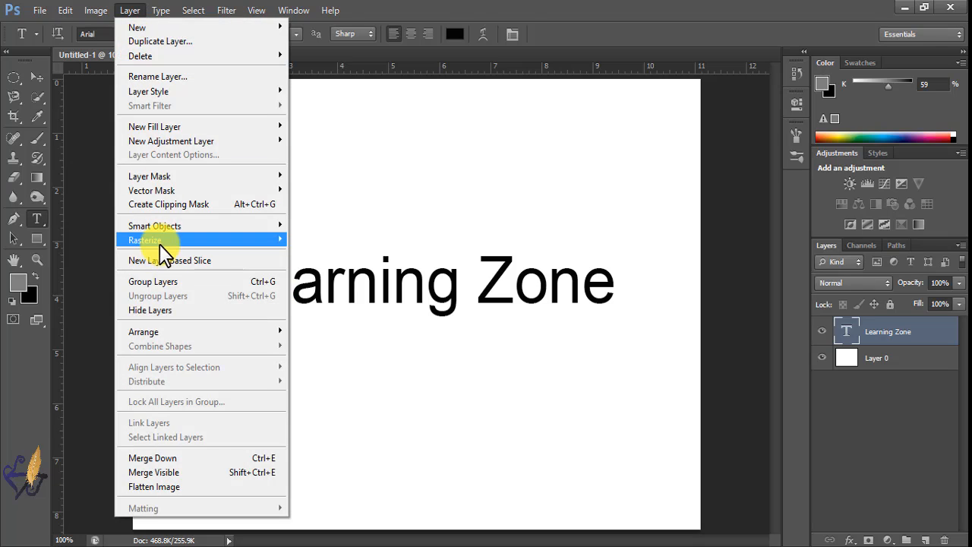
{"action": "mouse_move", "coordinate": [152, 240]}
{"action": "left_click", "coordinate": [327, 242]}
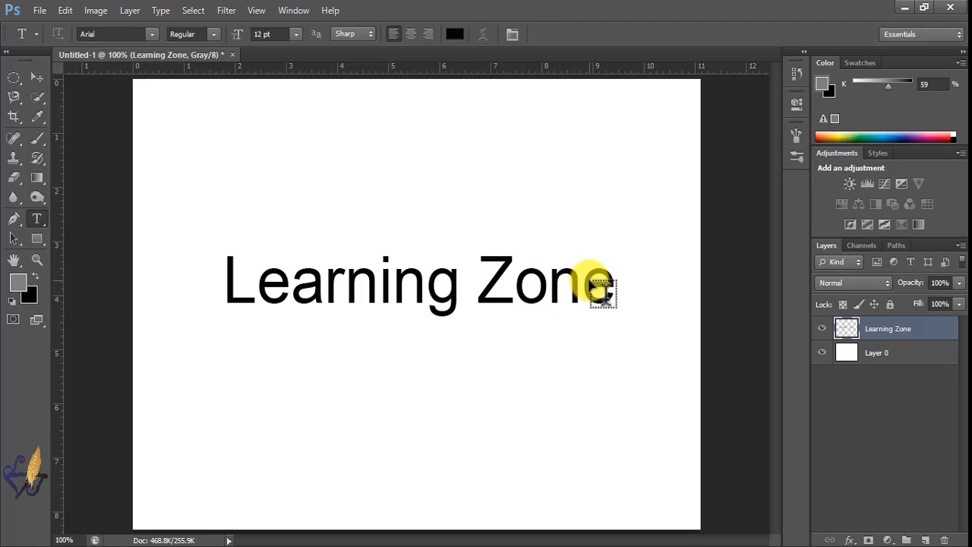
{"action": "left_click", "coordinate": [560, 283]}
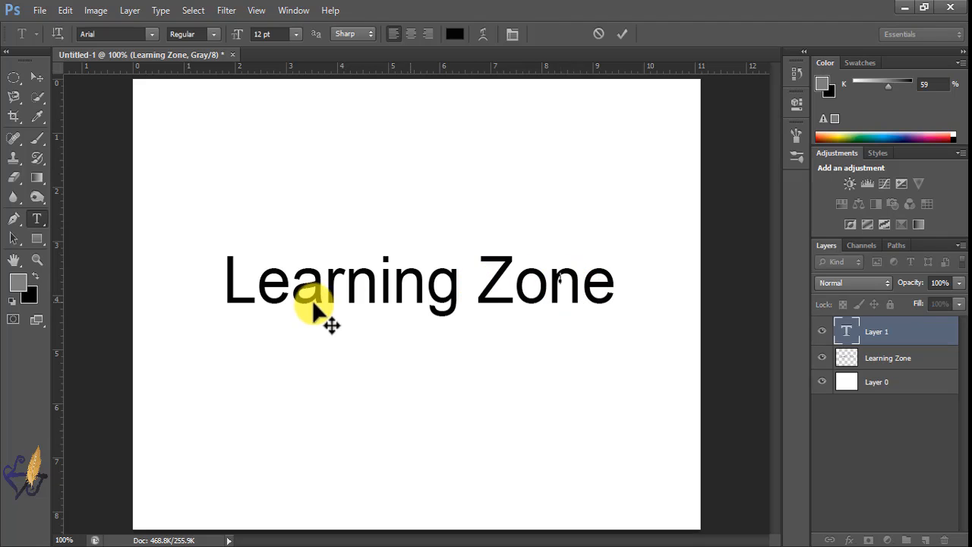
{"action": "key", "text": "Escape"}
{"action": "key", "text": "v"}
- Add noise to the rasterized Learning Zone text with an amount of 145% and Gaussian distribution
{"action": "left_click", "coordinate": [227, 11]}
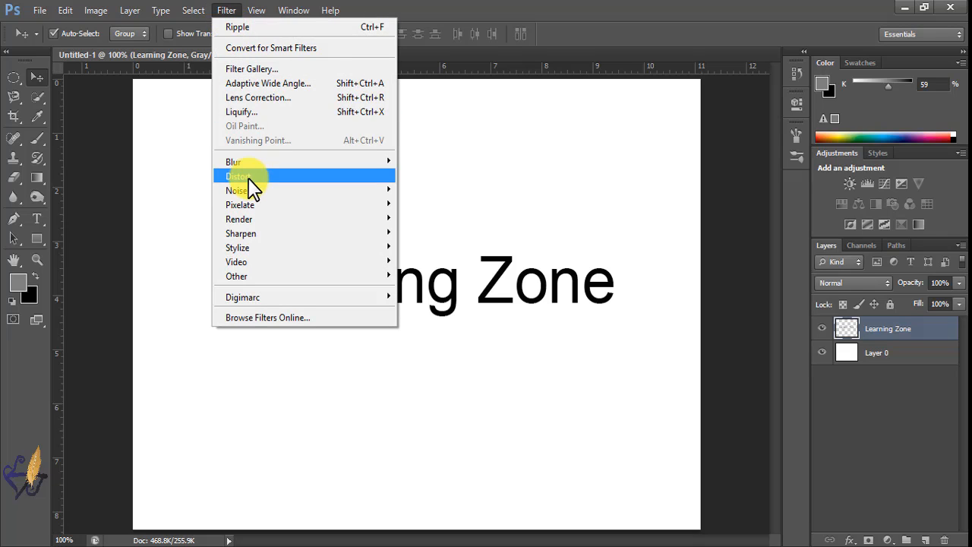
{"action": "mouse_move", "coordinate": [243, 192]}
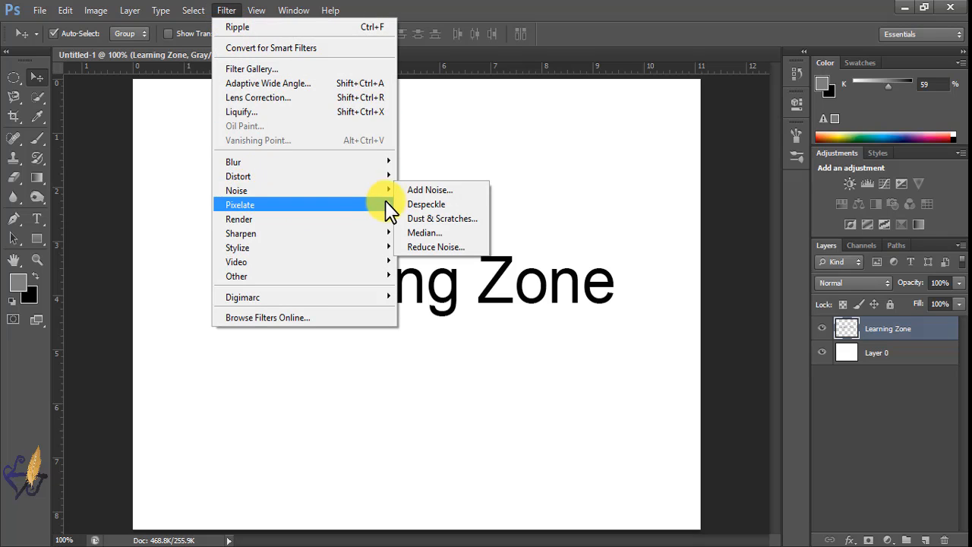
{"action": "left_click", "coordinate": [430, 191]}
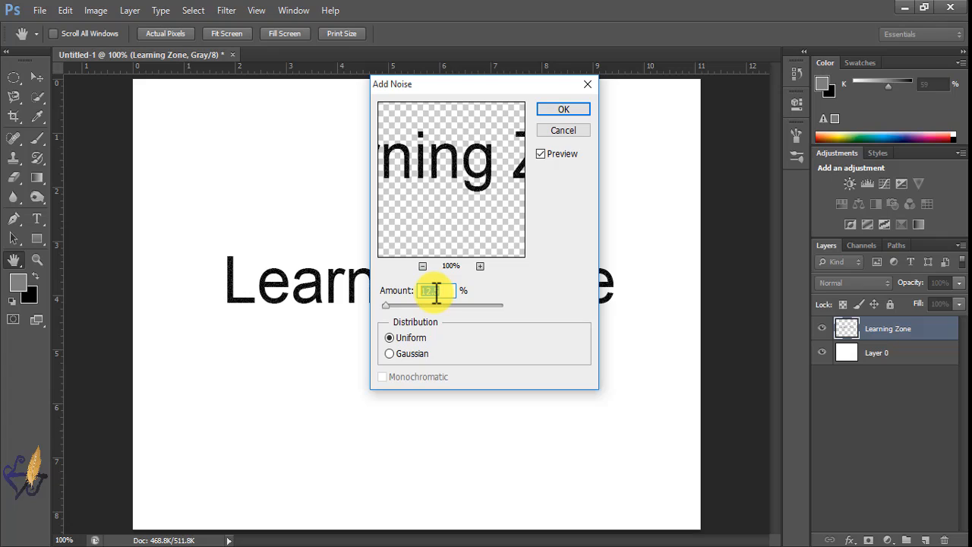
{"action": "left_click", "coordinate": [390, 354]}
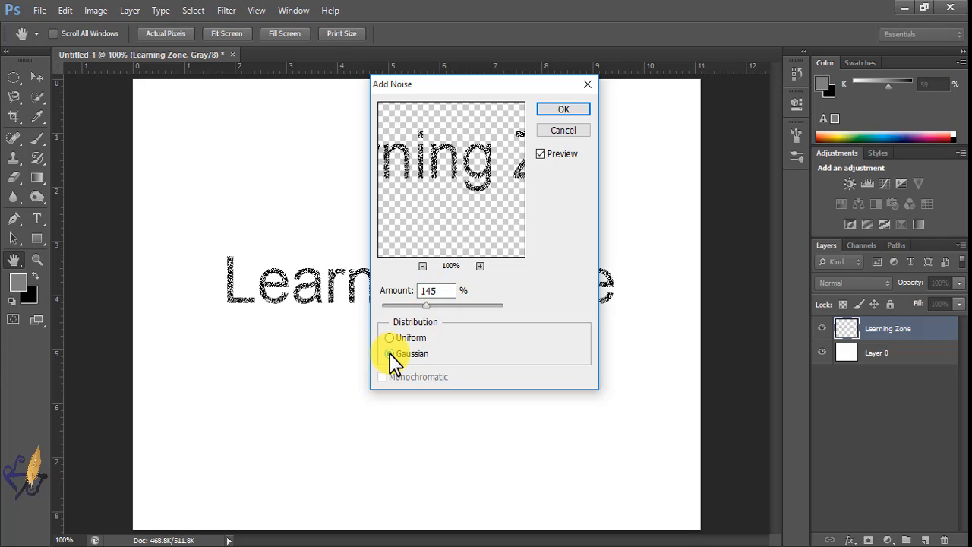
{"action": "left_click", "coordinate": [562, 113]}
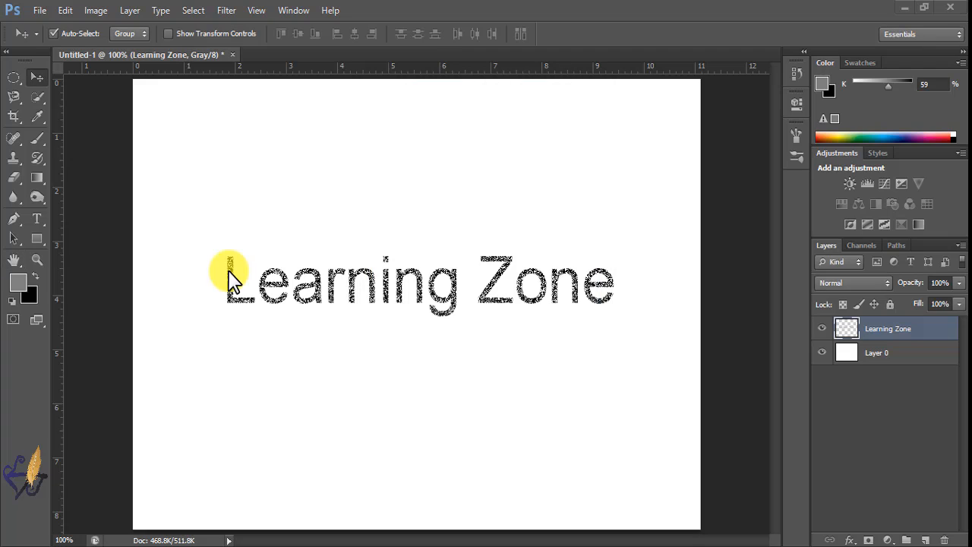
- Flatten the image and convert the resulting background into a regular layer, keeping the default name, Normal mode and 100% opacity
{"action": "left_click", "coordinate": [128, 11]}
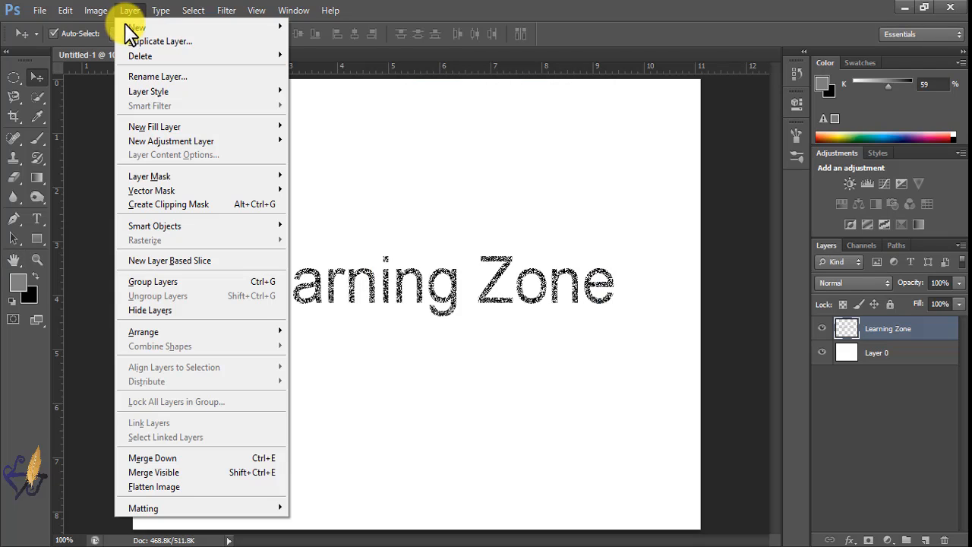
{"action": "left_click", "coordinate": [161, 487]}
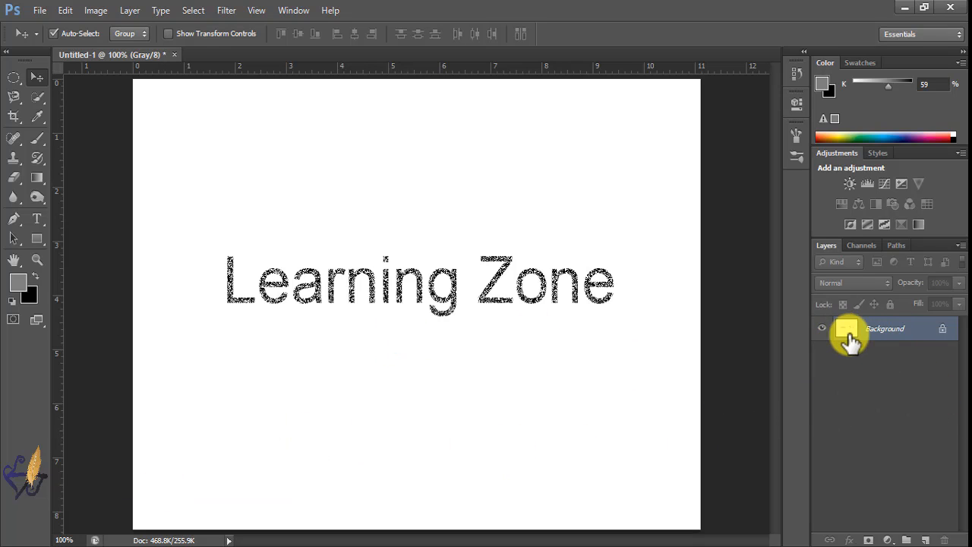
{"action": "double_click", "coordinate": [871, 334]}
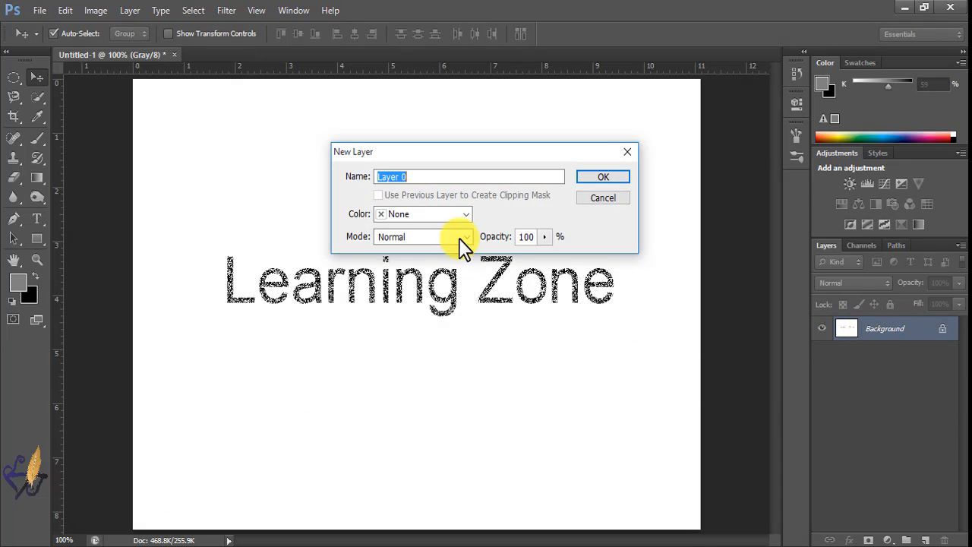
{"action": "key", "text": "Return"}
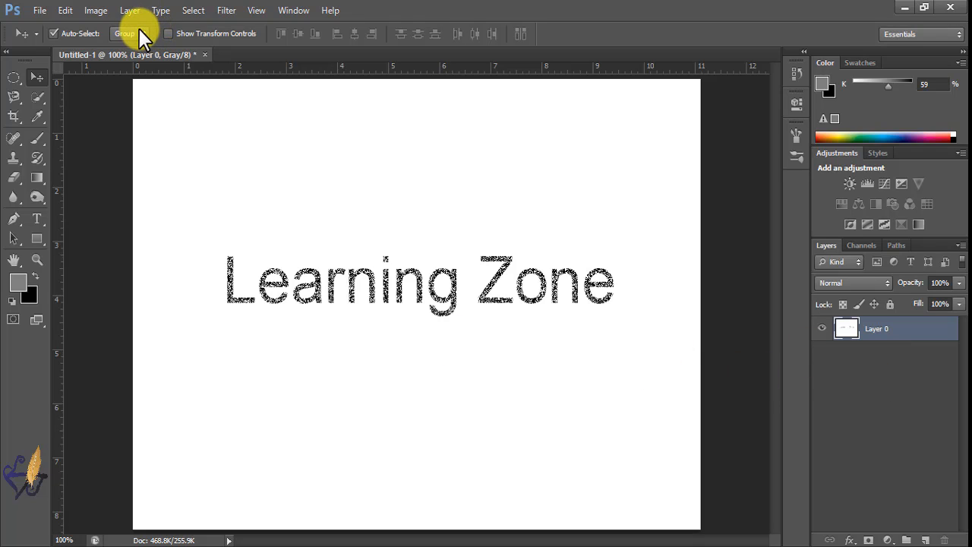
- Apply the Crystallize filter to the noisy Learning Zone text with a small cell size
{"action": "left_click", "coordinate": [227, 10]}
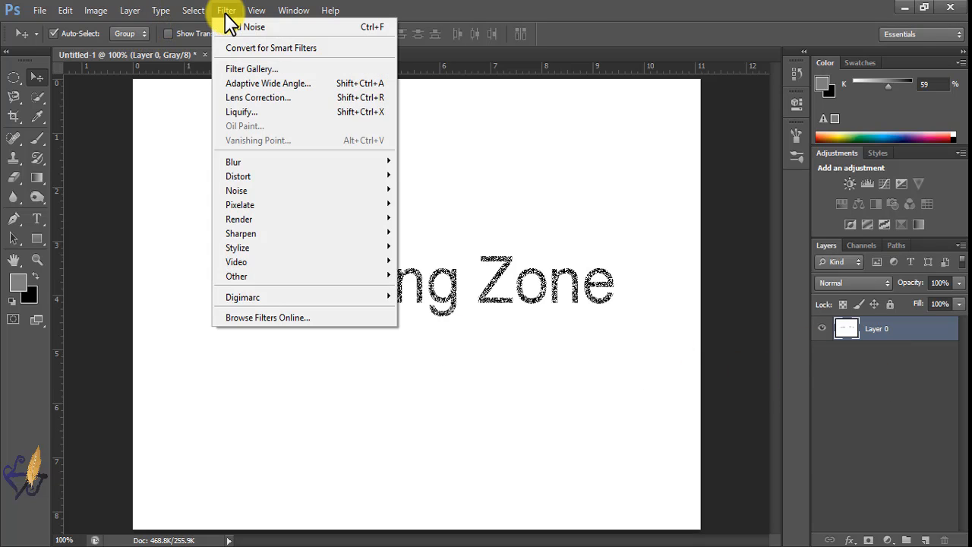
{"action": "mouse_move", "coordinate": [243, 208]}
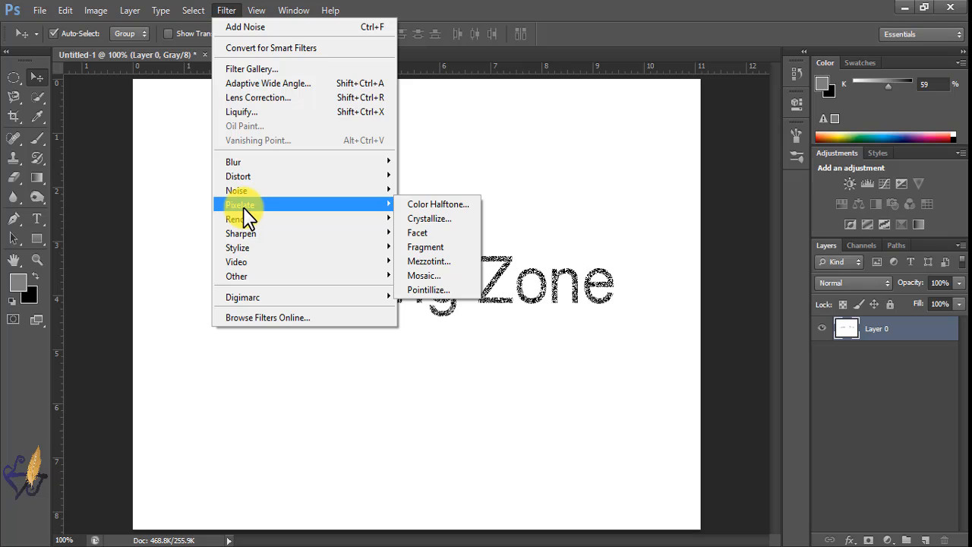
{"action": "left_click", "coordinate": [429, 220]}
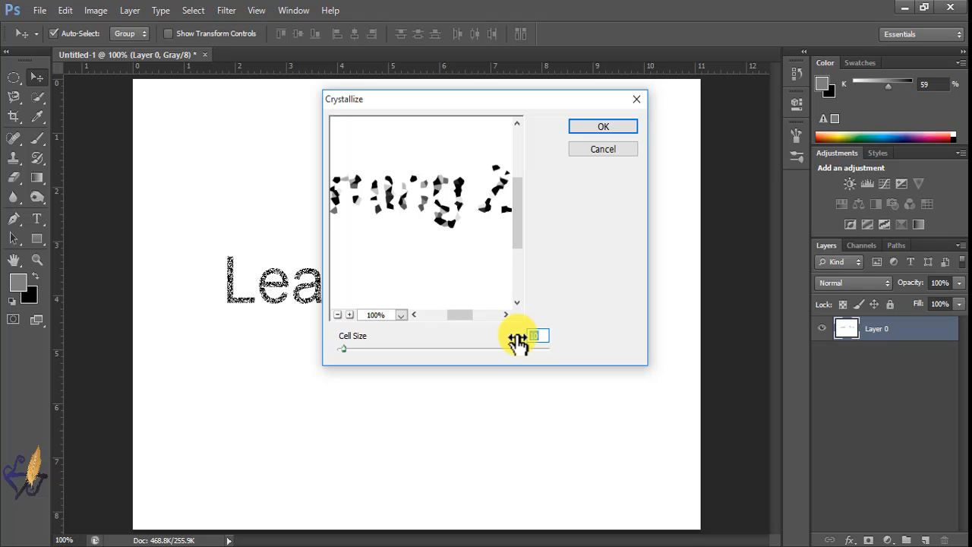
{"action": "left_click", "coordinate": [603, 126]}
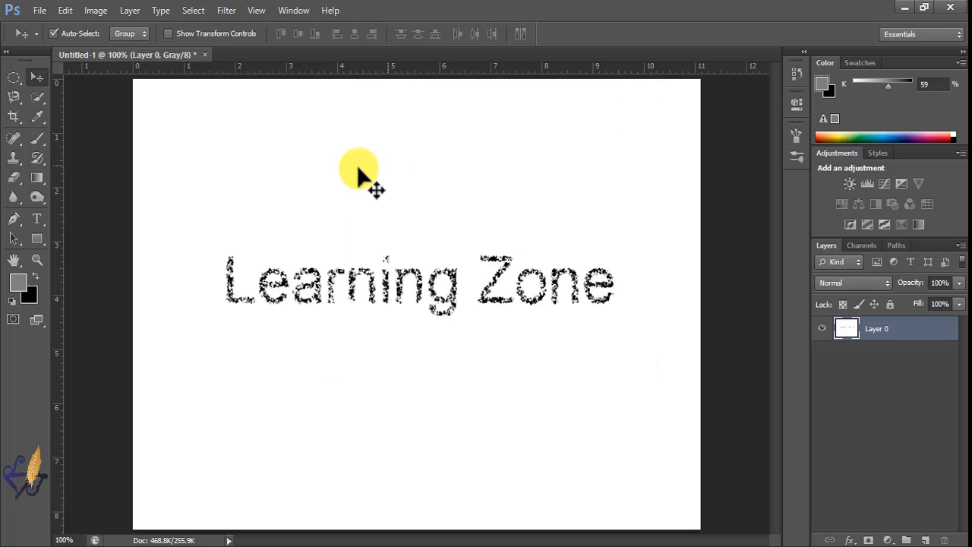
- Apply the Find Edges filter to the crystallized text
{"action": "left_click", "coordinate": [226, 10]}
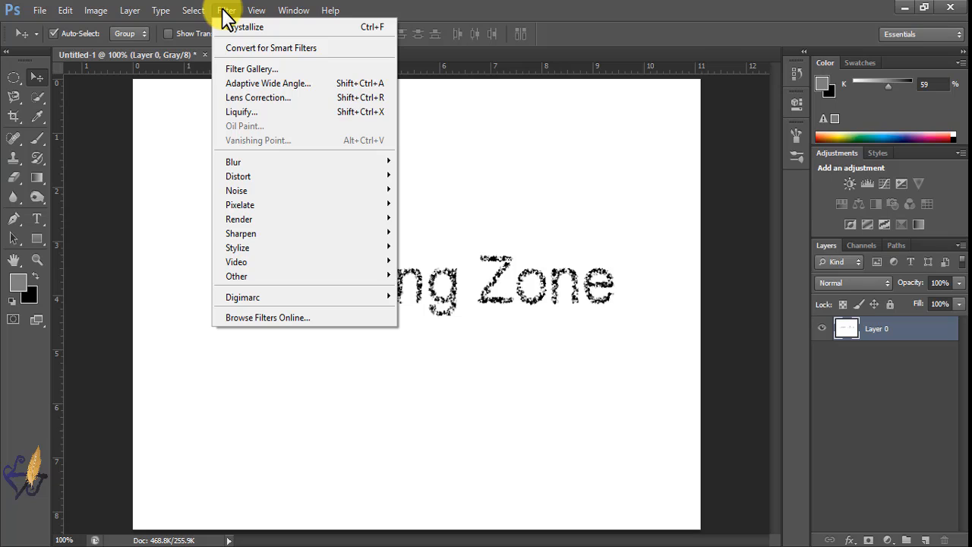
{"action": "mouse_move", "coordinate": [235, 248]}
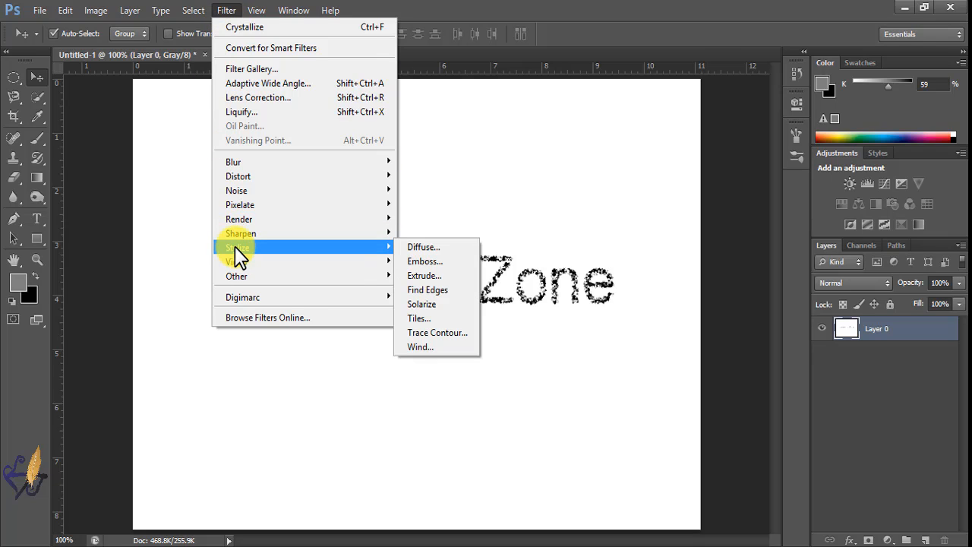
{"action": "left_click", "coordinate": [427, 290]}
- Soften the outlined text with a slight Gaussian Blur
{"action": "left_click", "coordinate": [226, 11]}
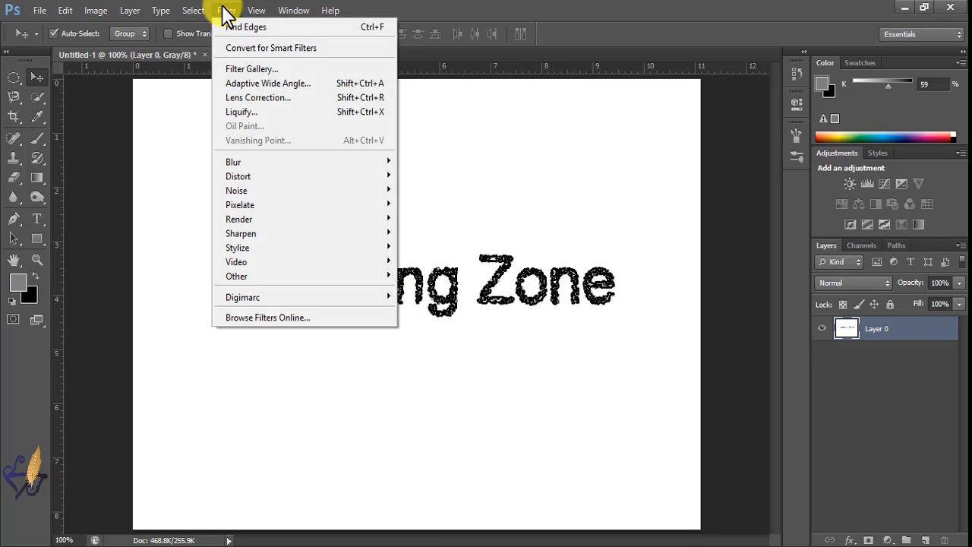
{"action": "mouse_move", "coordinate": [243, 161]}
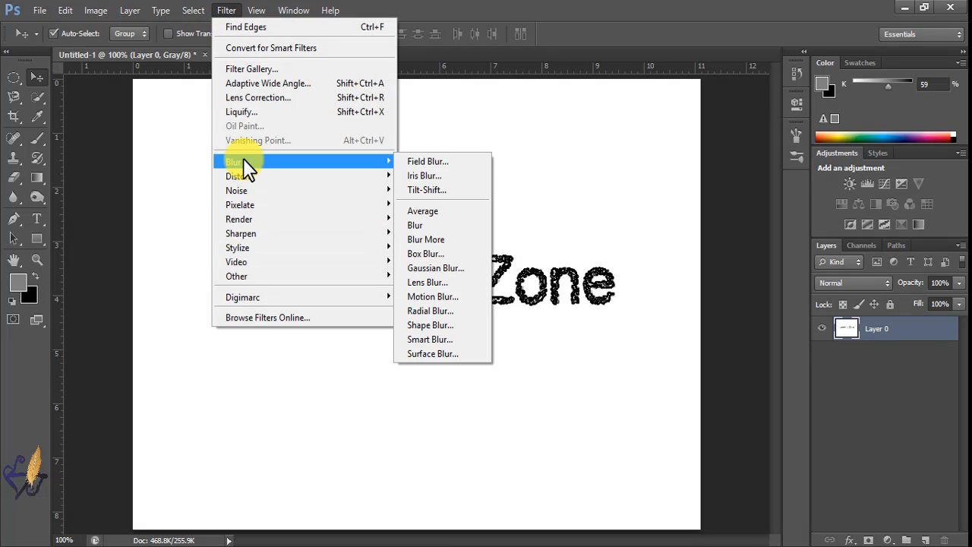
{"action": "left_click", "coordinate": [442, 267]}
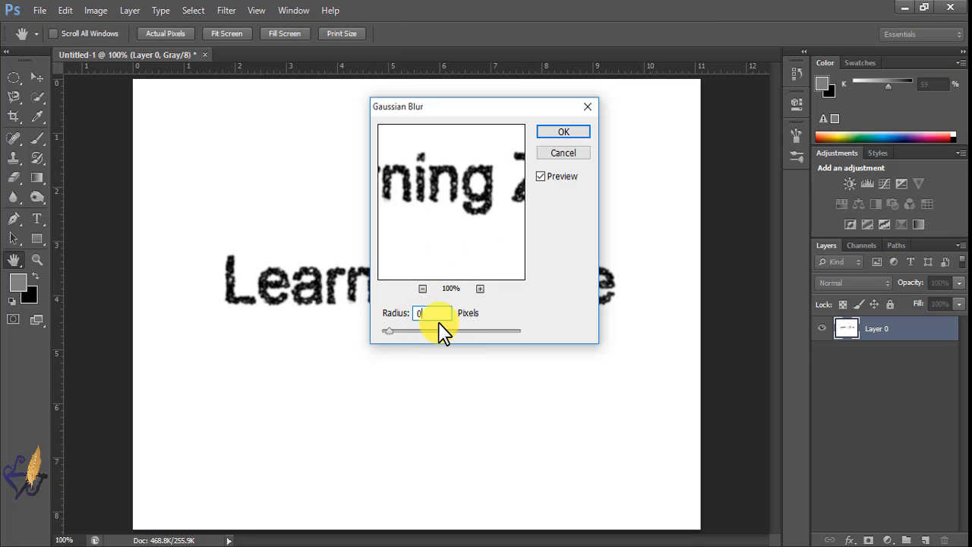
{"action": "left_click", "coordinate": [564, 132]}
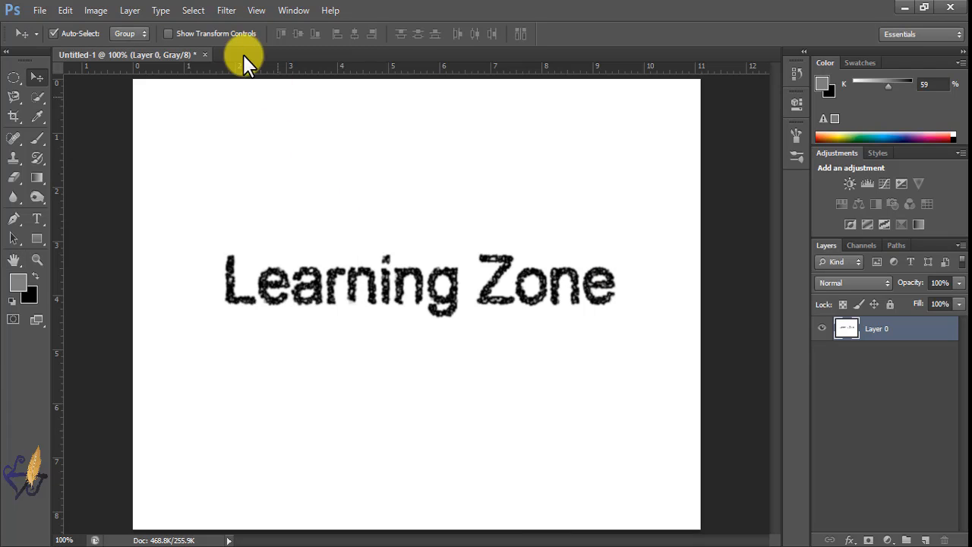
- Rotate the canvas 90° clockwise and invert the image to white text on black
{"action": "left_click", "coordinate": [104, 10]}
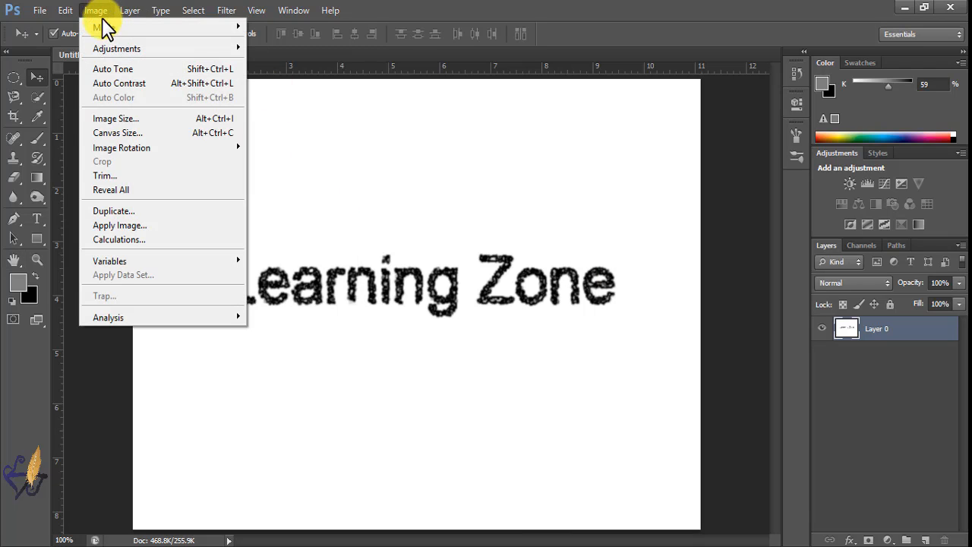
{"action": "mouse_move", "coordinate": [98, 149]}
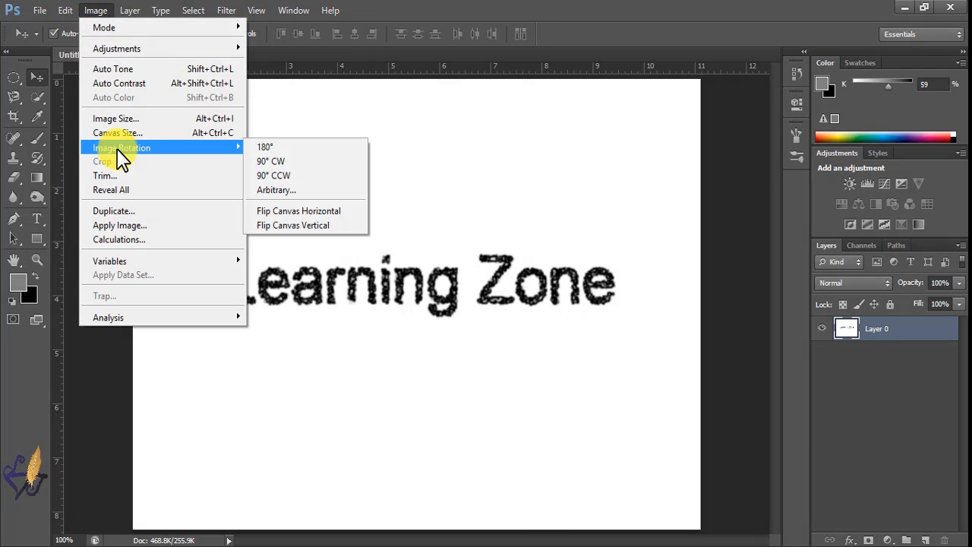
{"action": "left_click", "coordinate": [270, 161]}
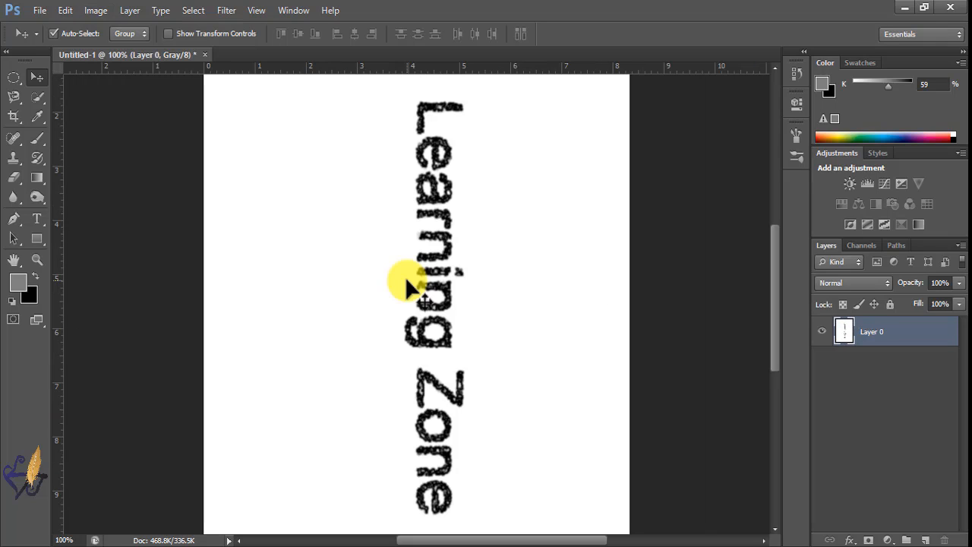
{"action": "left_click", "coordinate": [98, 11]}
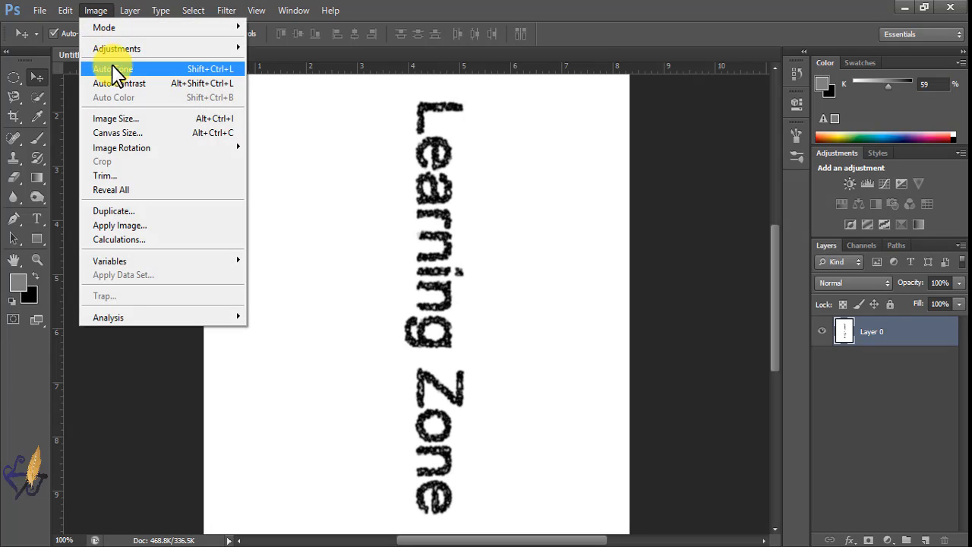
{"action": "mouse_move", "coordinate": [114, 52]}
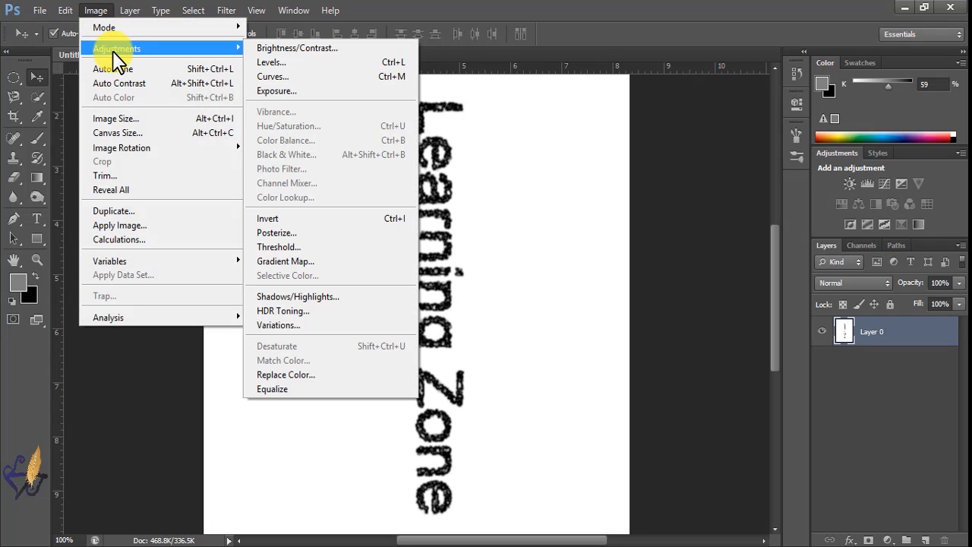
{"action": "left_click", "coordinate": [266, 221]}
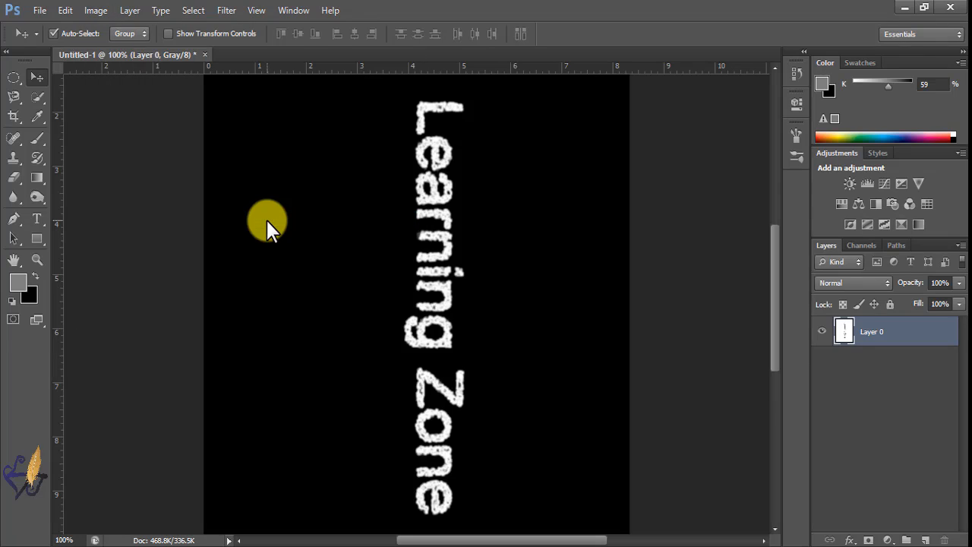
- Apply the Wind filter from the right with the Wind method, and repeat it to lengthen the streaks on the text
{"action": "left_click", "coordinate": [225, 11]}
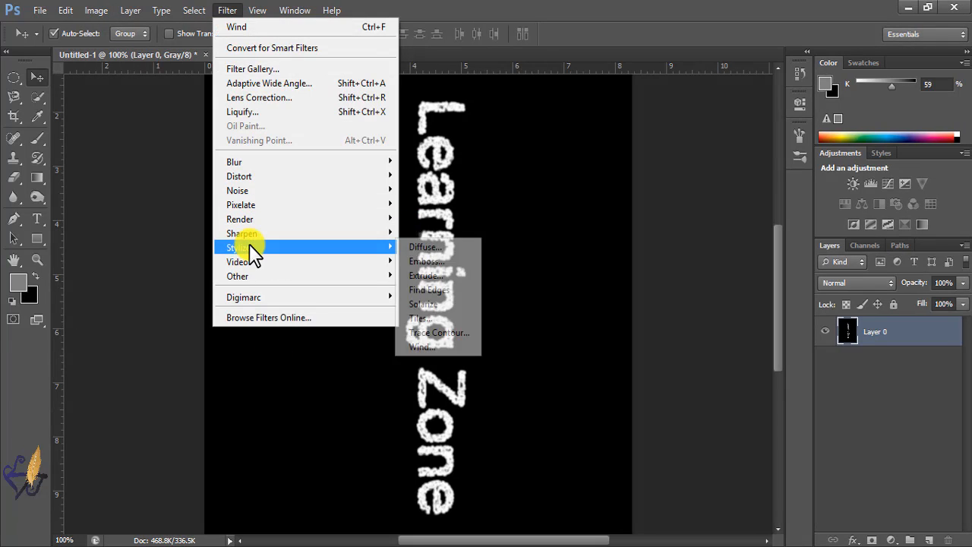
{"action": "mouse_move", "coordinate": [249, 246]}
{"action": "left_click", "coordinate": [422, 347]}
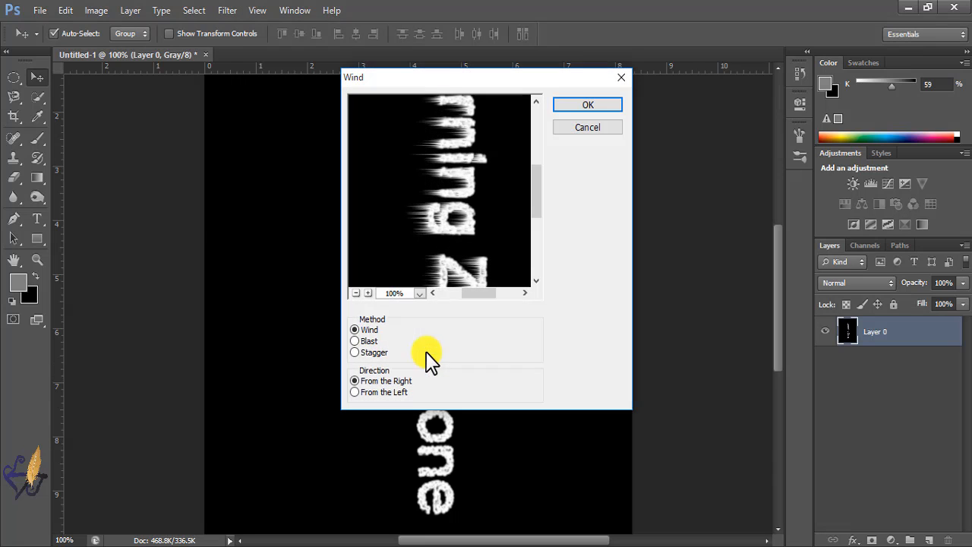
{"action": "left_click", "coordinate": [576, 106]}
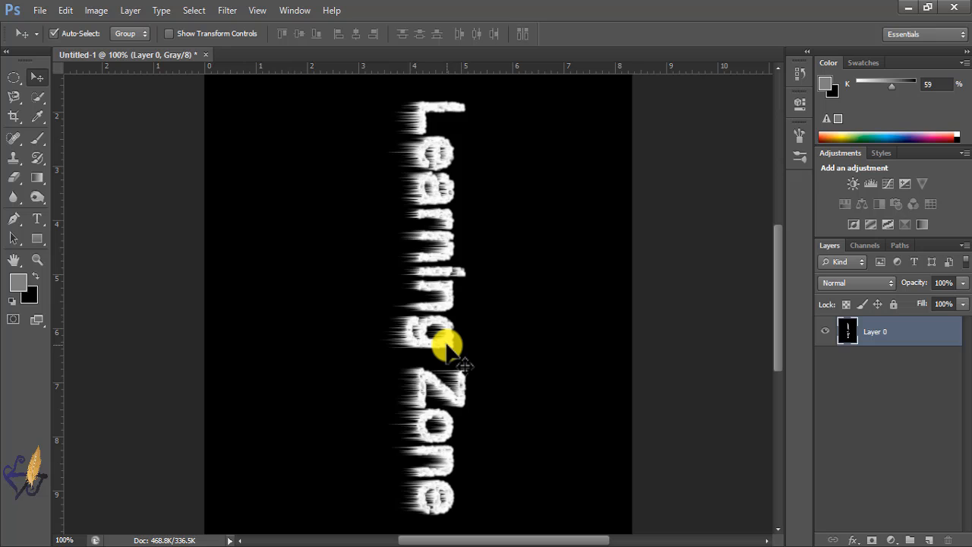
{"action": "key", "text": "ctrl+f"}
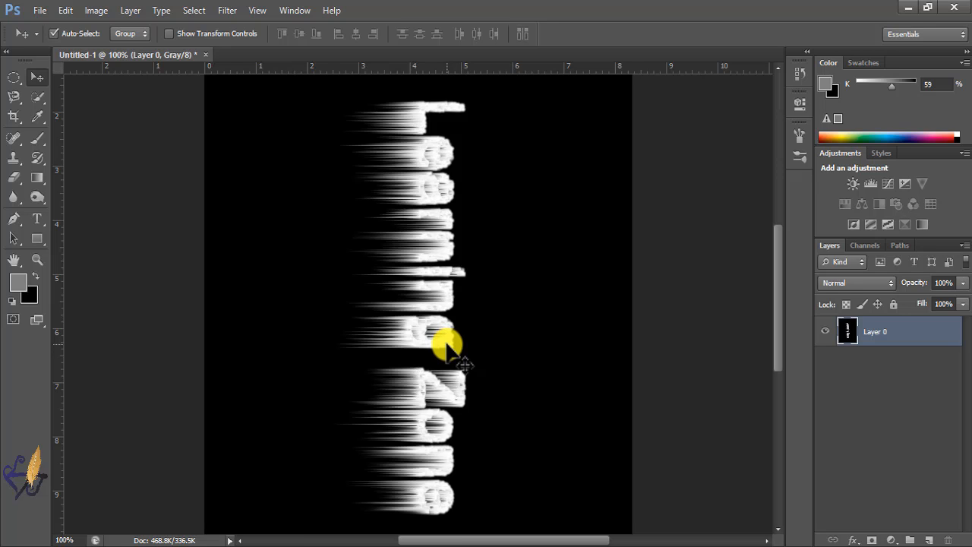
- Rotate the canvas 90° counter-clockwise and convert the document to RGB Color mode
{"action": "left_click", "coordinate": [96, 11]}
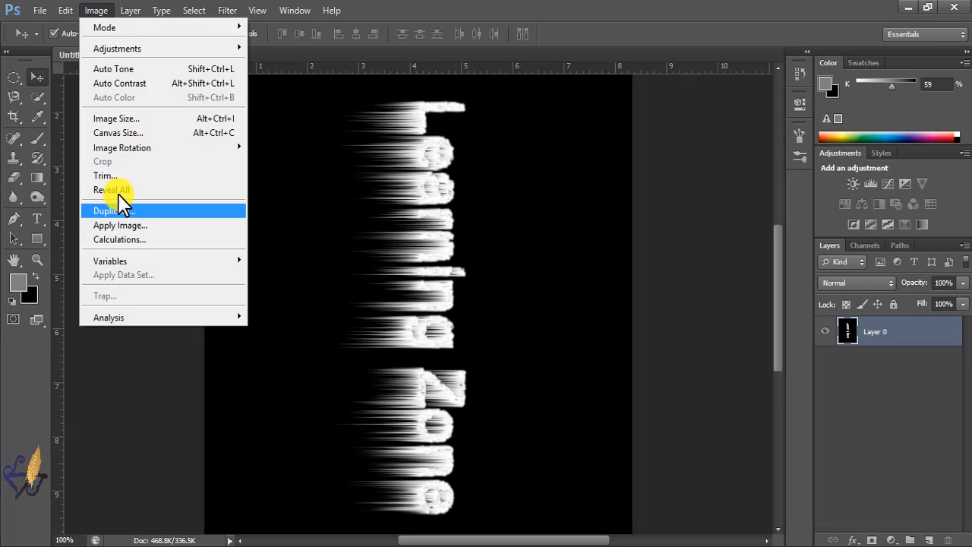
{"action": "mouse_move", "coordinate": [118, 147]}
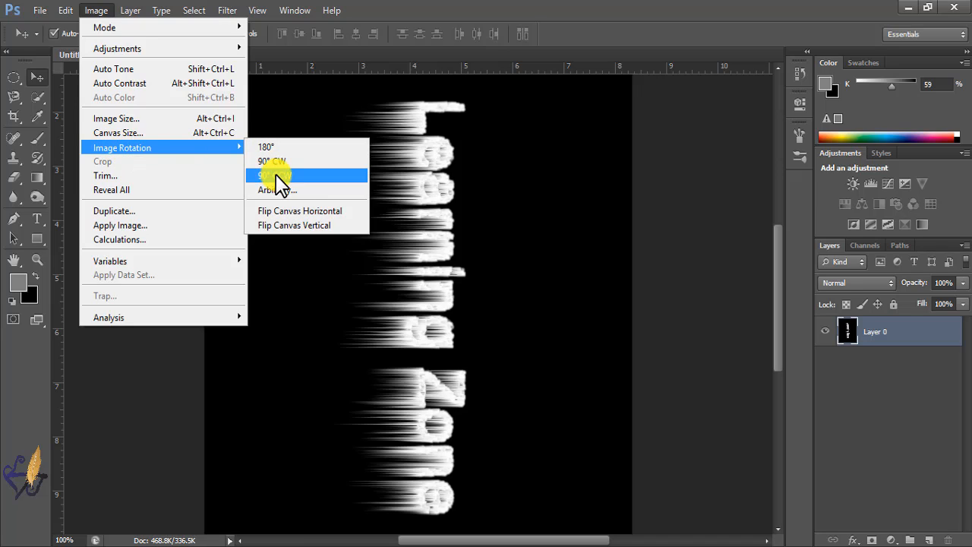
{"action": "left_click", "coordinate": [275, 175]}
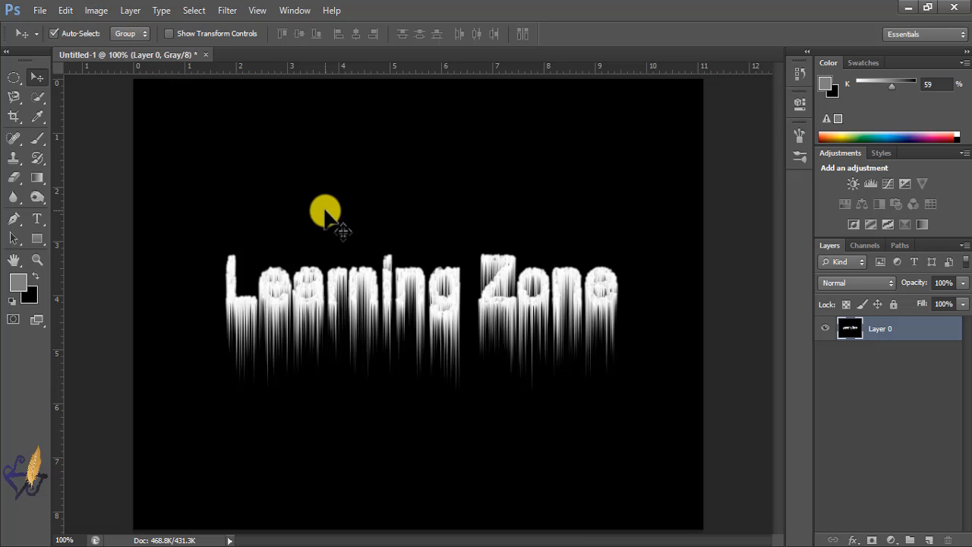
{"action": "left_click", "coordinate": [97, 12]}
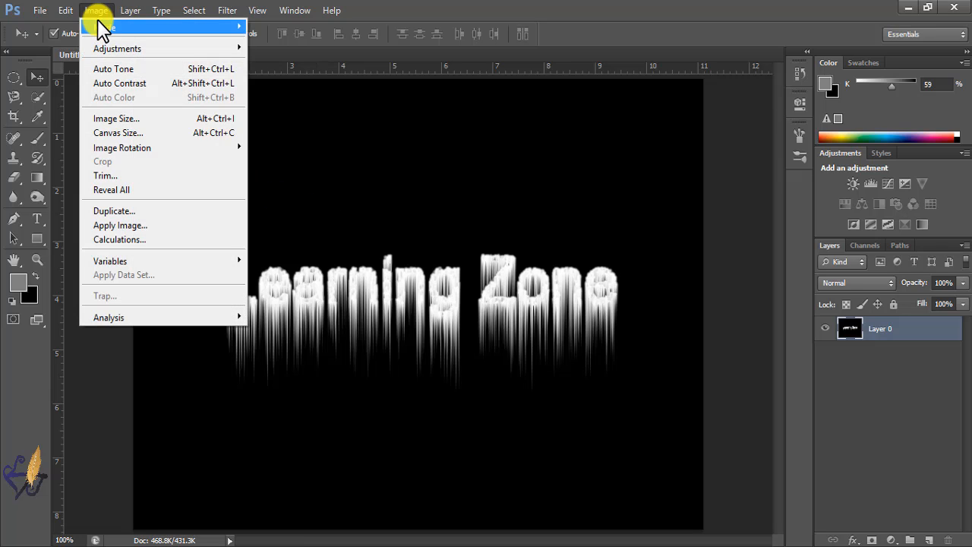
{"action": "mouse_move", "coordinate": [101, 27]}
{"action": "left_click", "coordinate": [281, 77]}
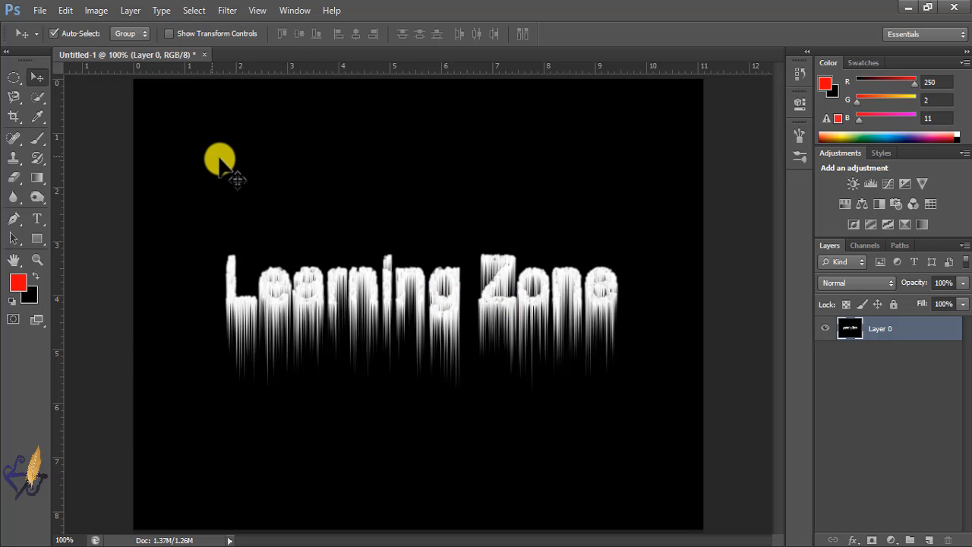
- Colorize the dripping text blue with Hue/Saturation, using Colorize with Hue 215 and Saturation 75
{"action": "left_click", "coordinate": [98, 10]}
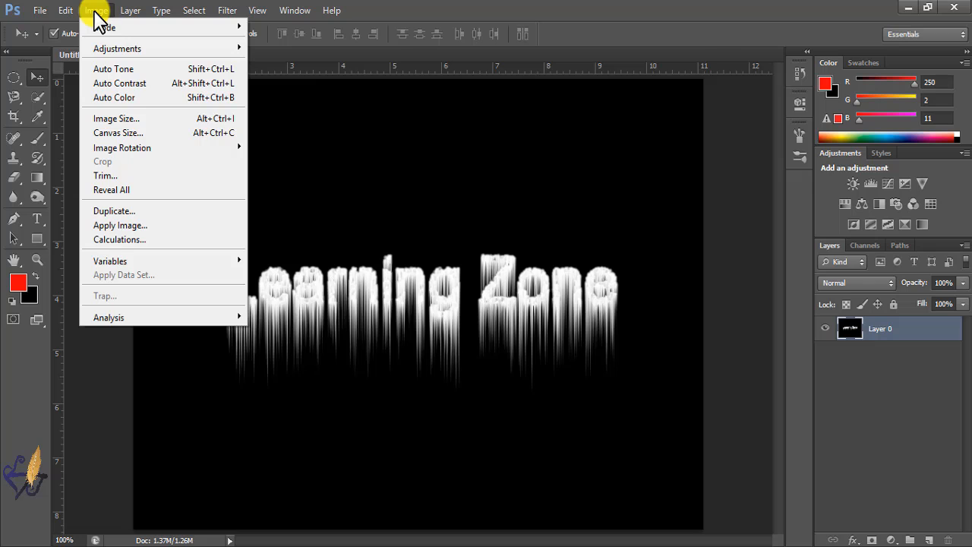
{"action": "mouse_move", "coordinate": [101, 49]}
{"action": "left_click", "coordinate": [294, 126]}
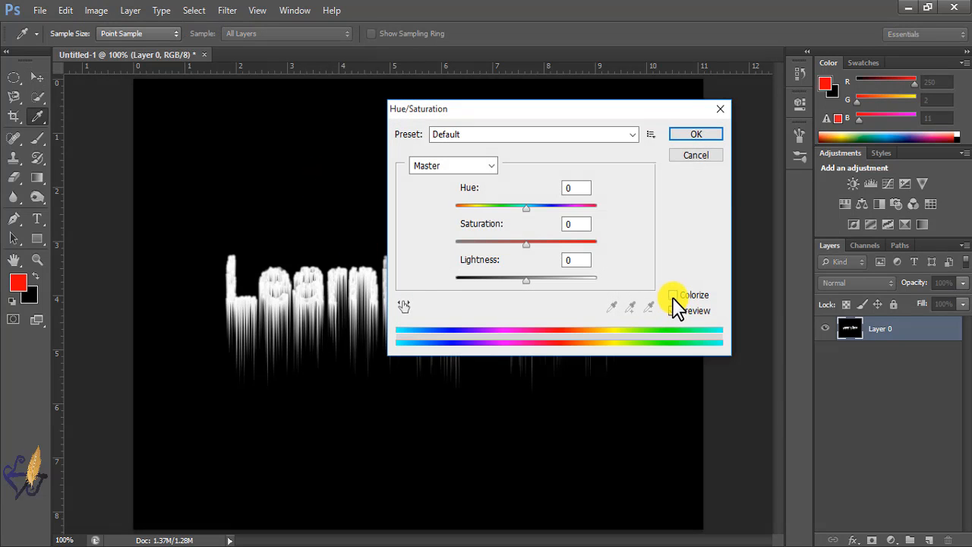
{"action": "left_click", "coordinate": [673, 295]}
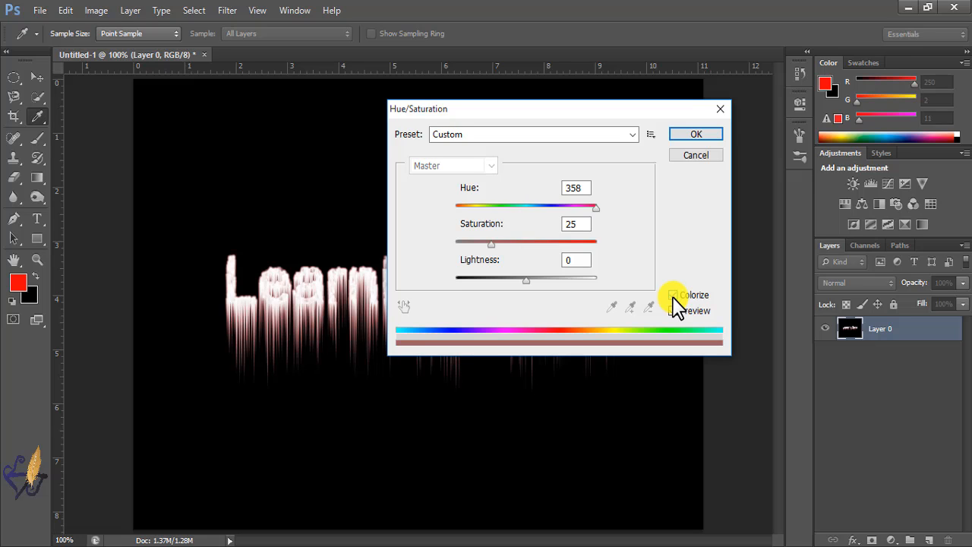
{"action": "left_click_drag", "start_coordinate": [588, 189], "coordinate": [527, 196]}
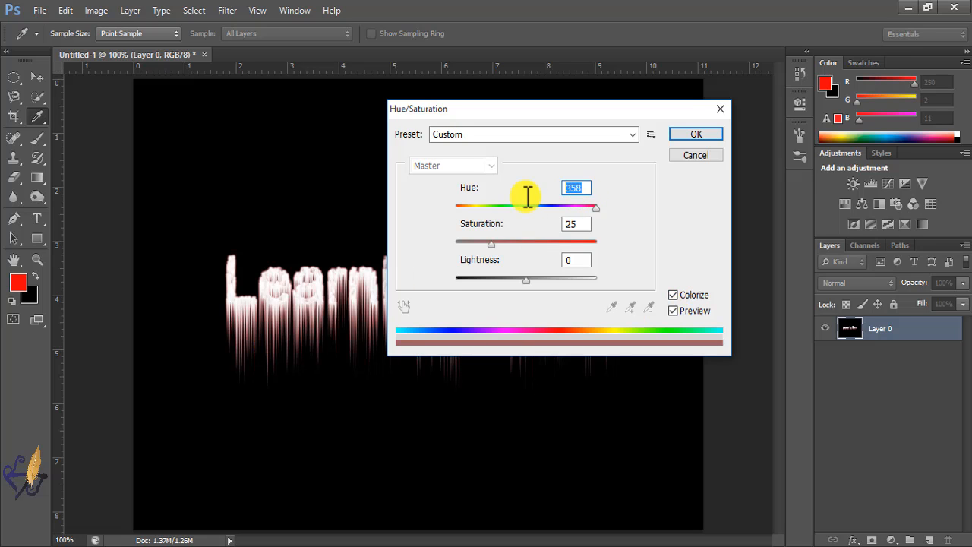
{"action": "type", "text": "215"}
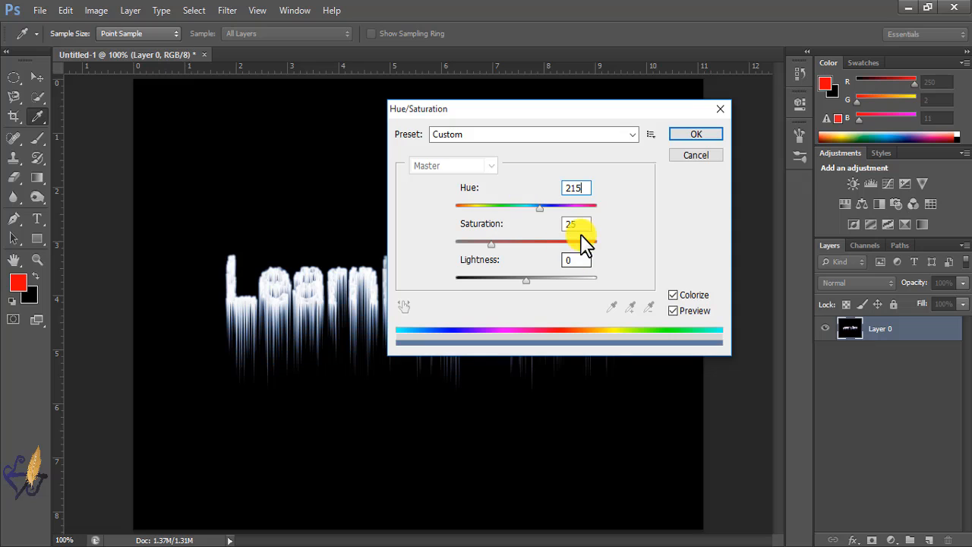
{"action": "left_click_drag", "start_coordinate": [584, 224], "coordinate": [556, 229]}
{"action": "type", "text": "75"}
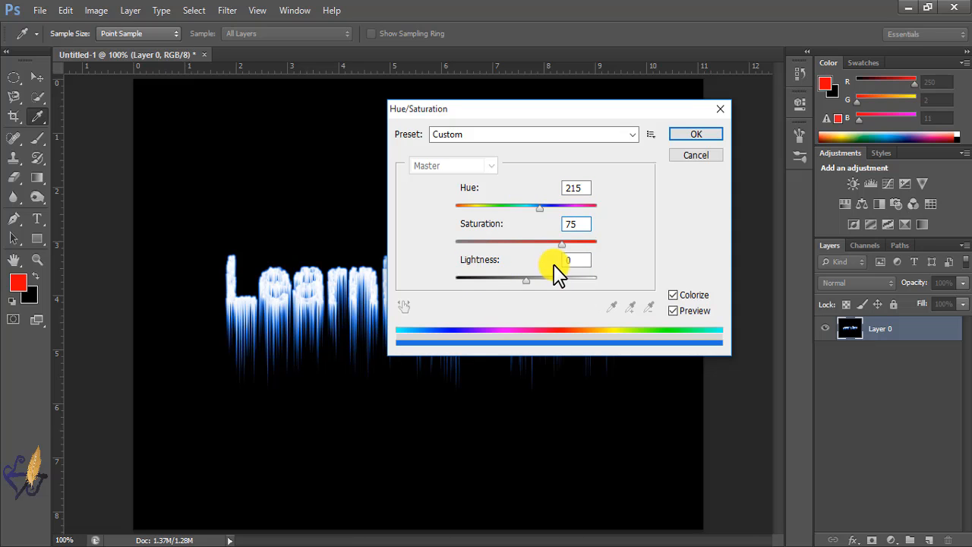
{"action": "left_click", "coordinate": [689, 137]}
{"action": "key", "text": "v"}
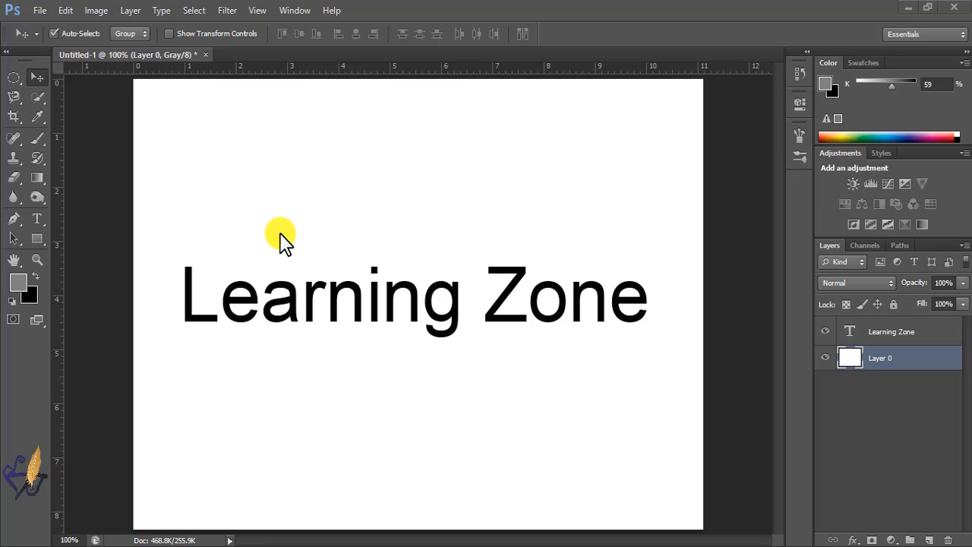
- Rasterize the "Learning Zone" type layer and duplicate it
{"action": "key", "text": "alt+]"}
{"action": "left_click", "coordinate": [130, 10]}
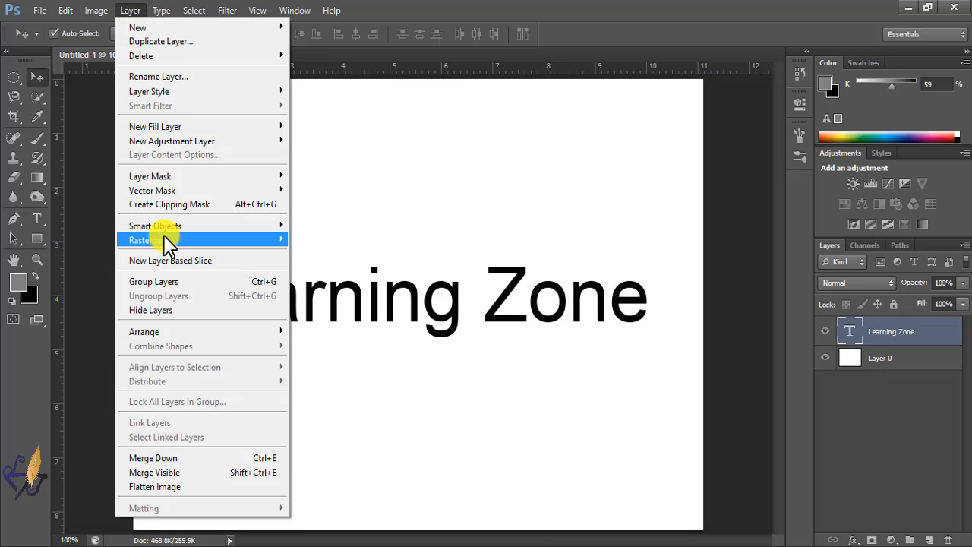
{"action": "mouse_move", "coordinate": [166, 240]}
{"action": "left_click", "coordinate": [311, 254]}
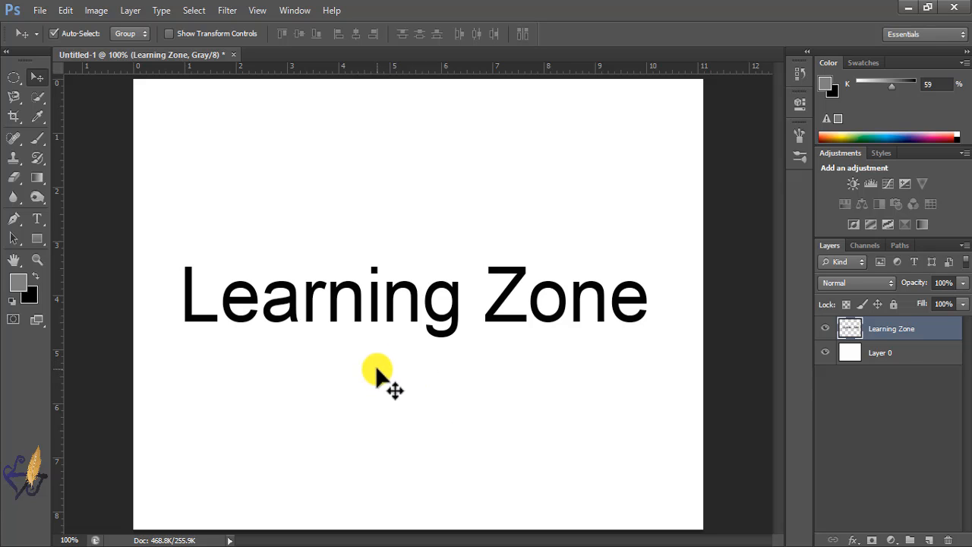
{"action": "key", "text": "ctrl+j"}
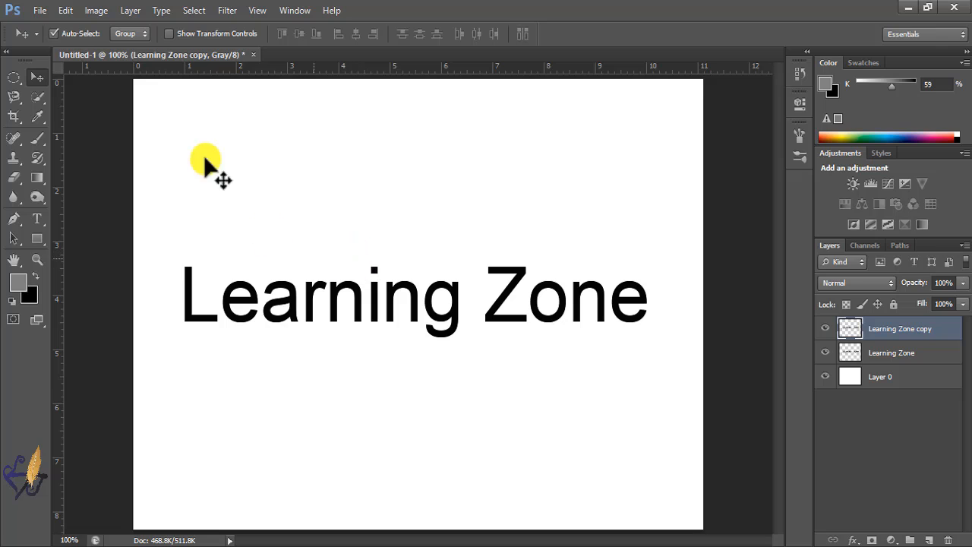
- Fill the duplicated "Learning Zone copy" layer with White in Multiply mode at 100% opacity
{"action": "left_click", "coordinate": [69, 10]}
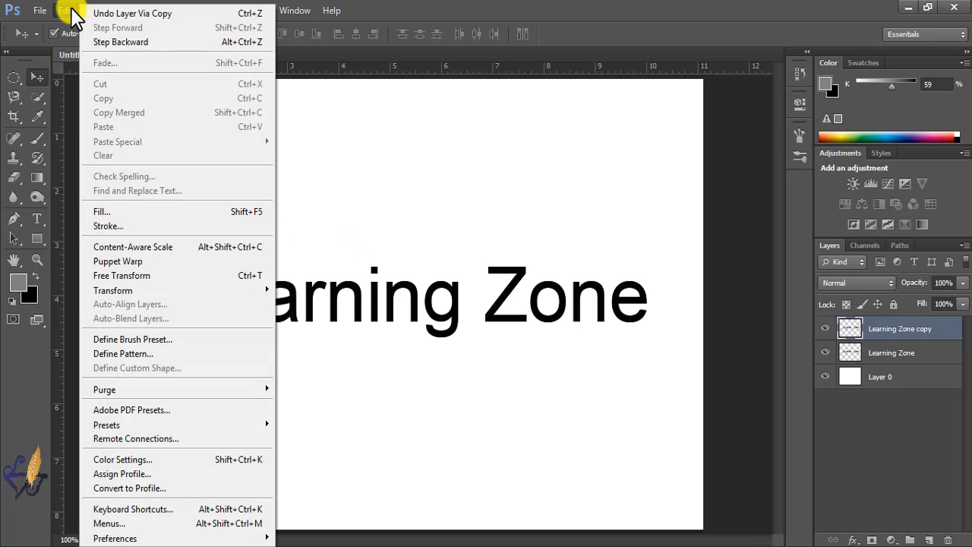
{"action": "left_click", "coordinate": [107, 213]}
{"action": "left_click", "coordinate": [513, 168]}
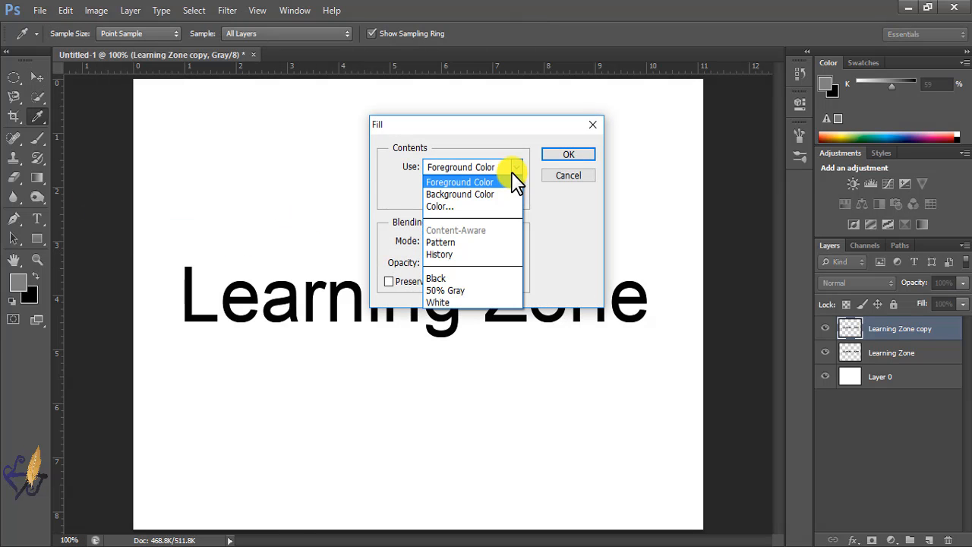
{"action": "left_click", "coordinate": [444, 303]}
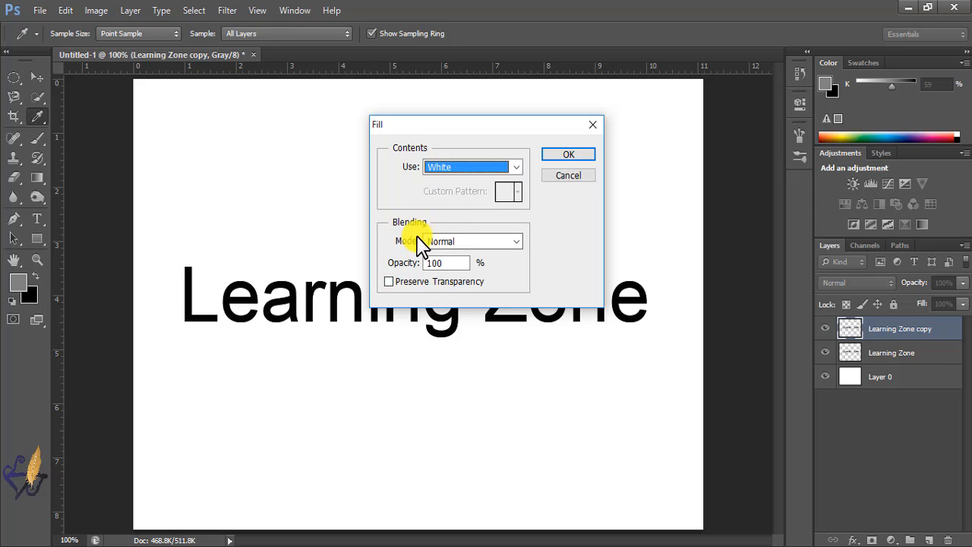
{"action": "left_click", "coordinate": [441, 251]}
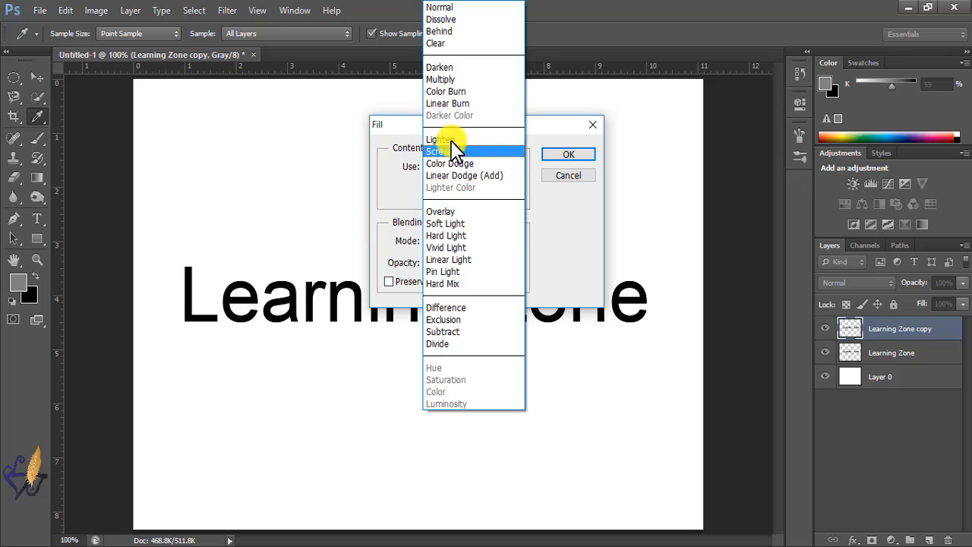
{"action": "left_click", "coordinate": [444, 76]}
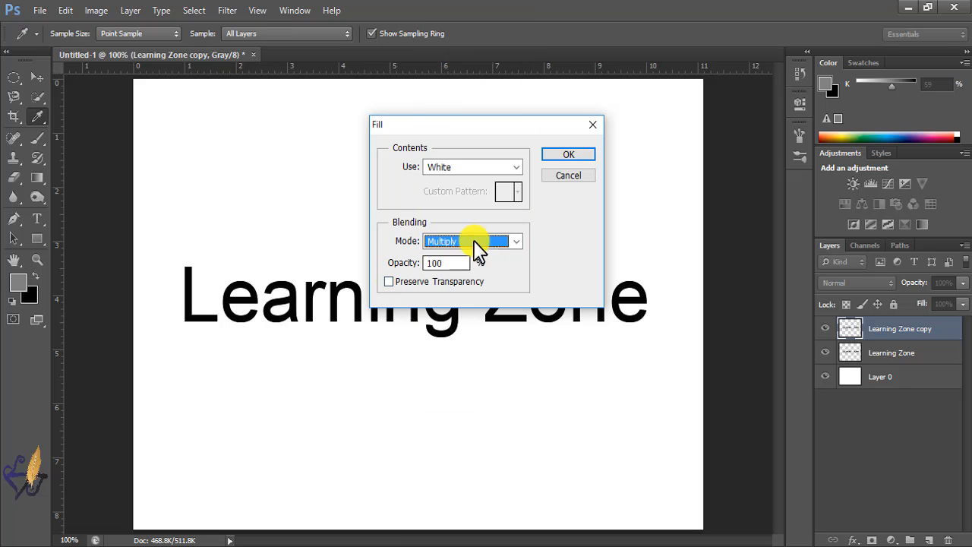
{"action": "left_click", "coordinate": [568, 154]}
{"action": "key", "text": "v"}
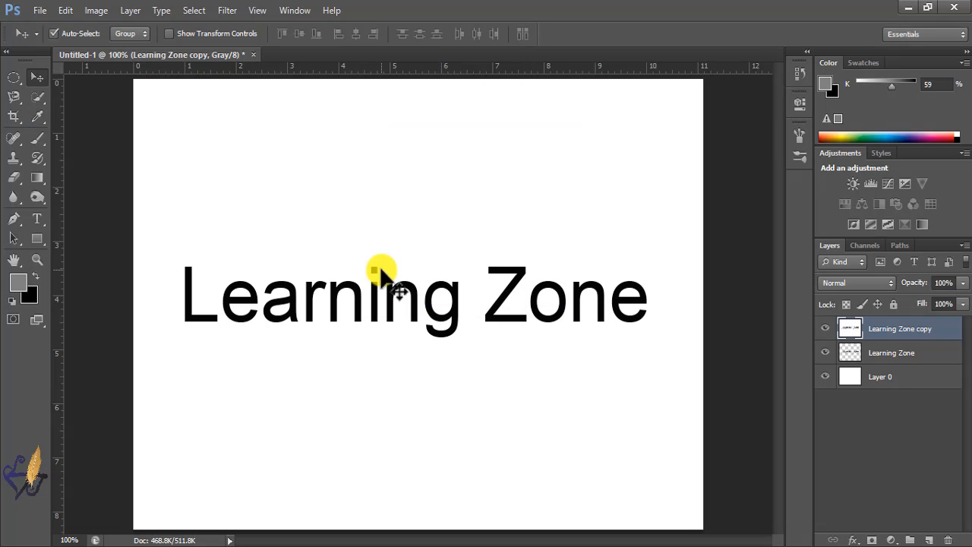
- Apply a Gaussian Blur with a 2.0 pixel radius to the "Learning Zone copy" layer
{"action": "left_click", "coordinate": [228, 10]}
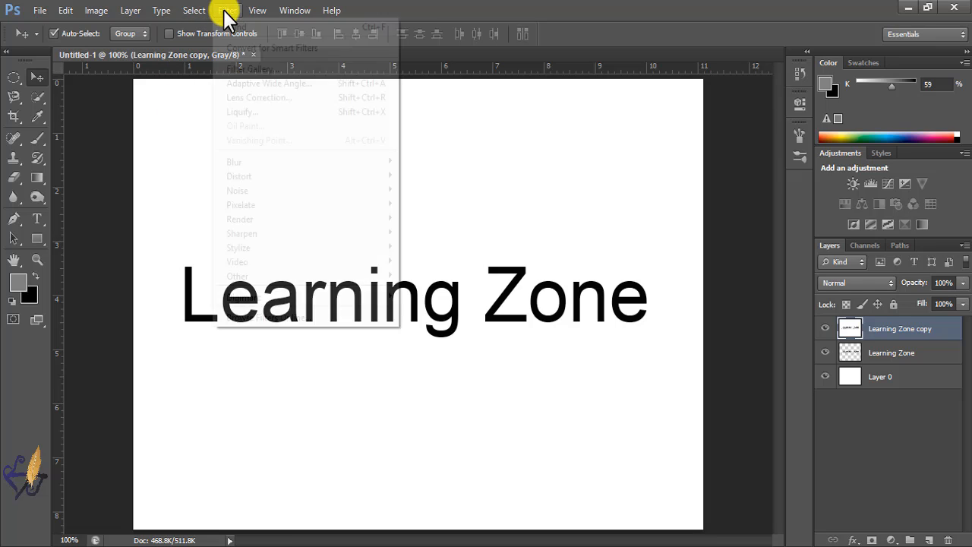
{"action": "mouse_move", "coordinate": [236, 161]}
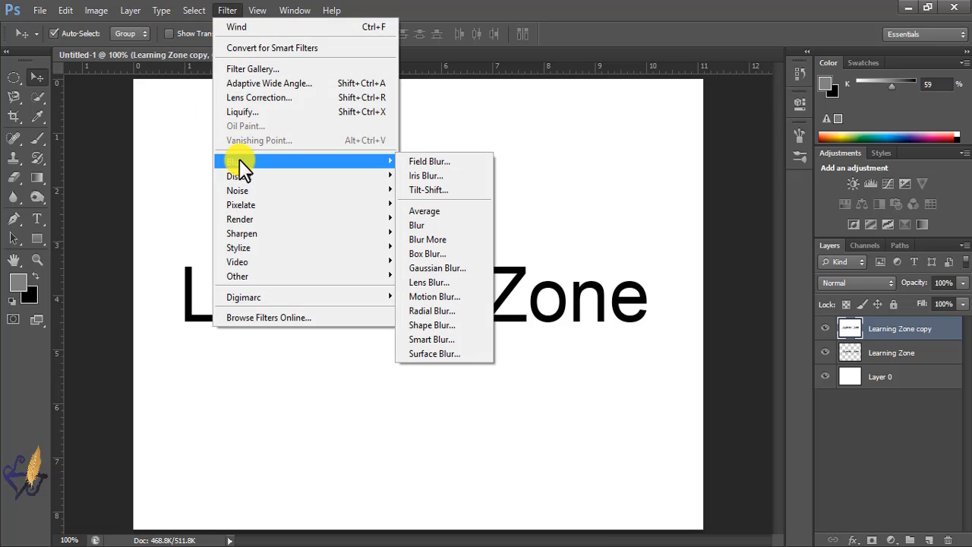
{"action": "left_click", "coordinate": [437, 268]}
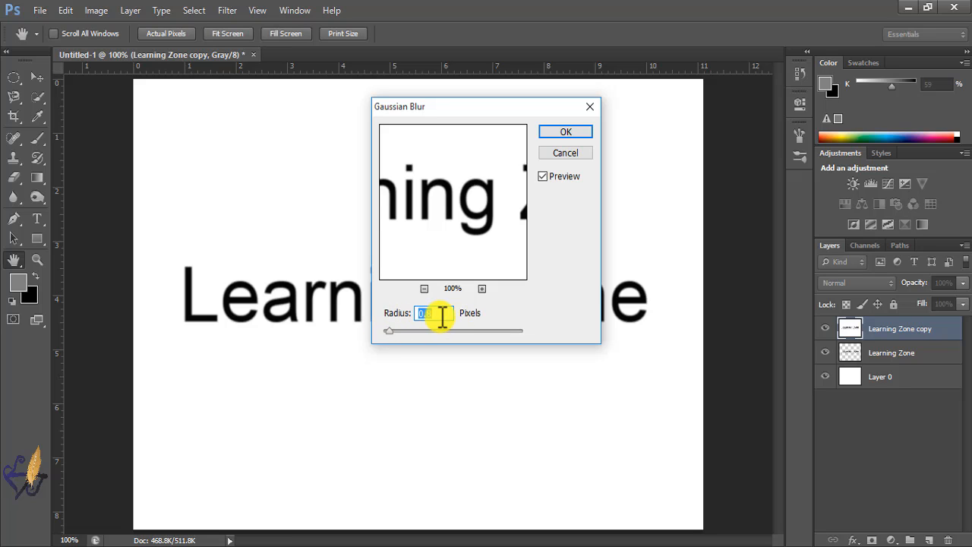
{"action": "type", "text": "2"}
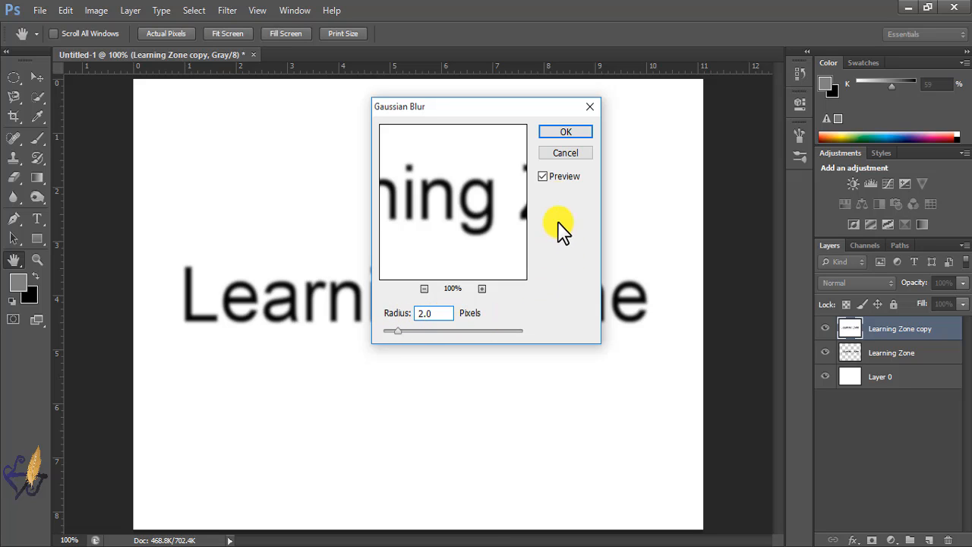
{"action": "left_click", "coordinate": [565, 134]}
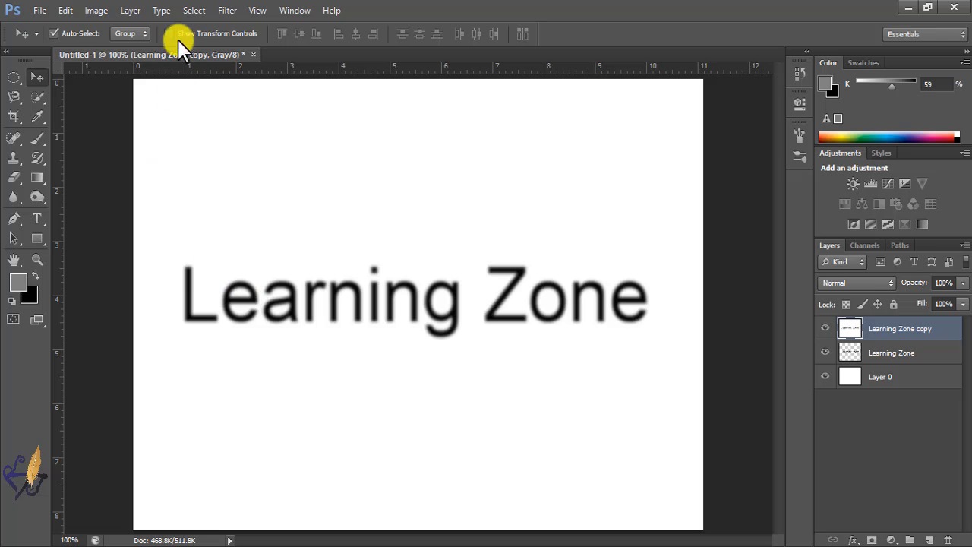
- Distort the blurred copy with Polar Coordinates set to Polar to Rectangular, and rotate the canvas 90° clockwise
{"action": "left_click", "coordinate": [224, 10]}
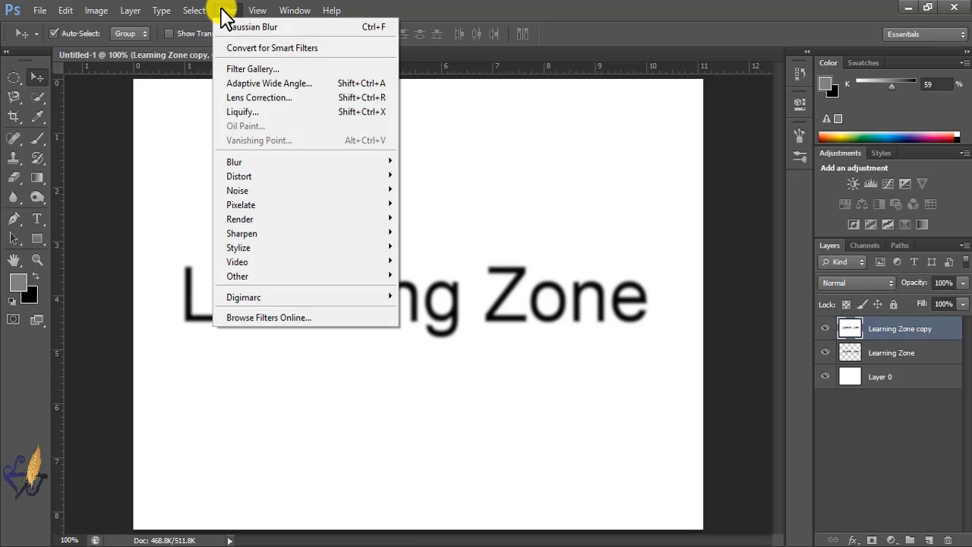
{"action": "mouse_move", "coordinate": [247, 182]}
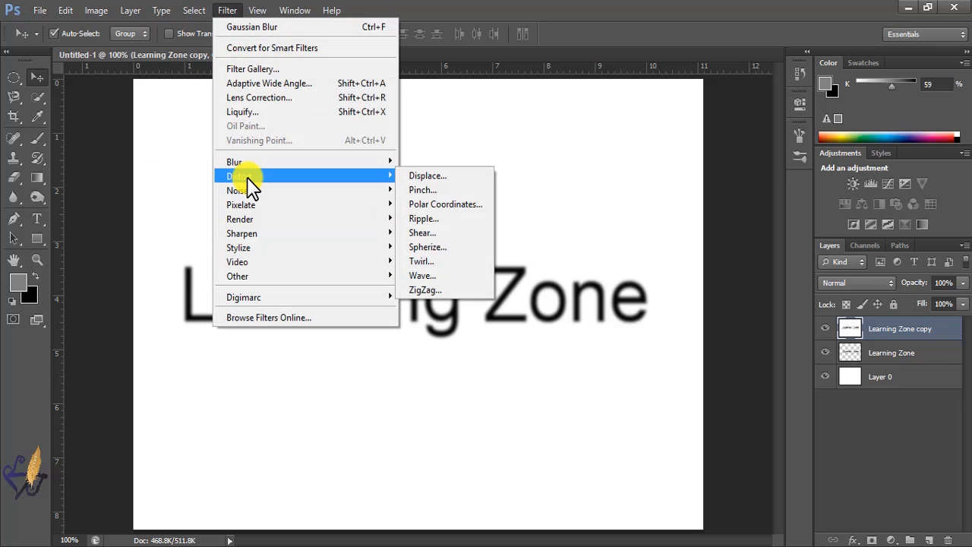
{"action": "left_click", "coordinate": [424, 206]}
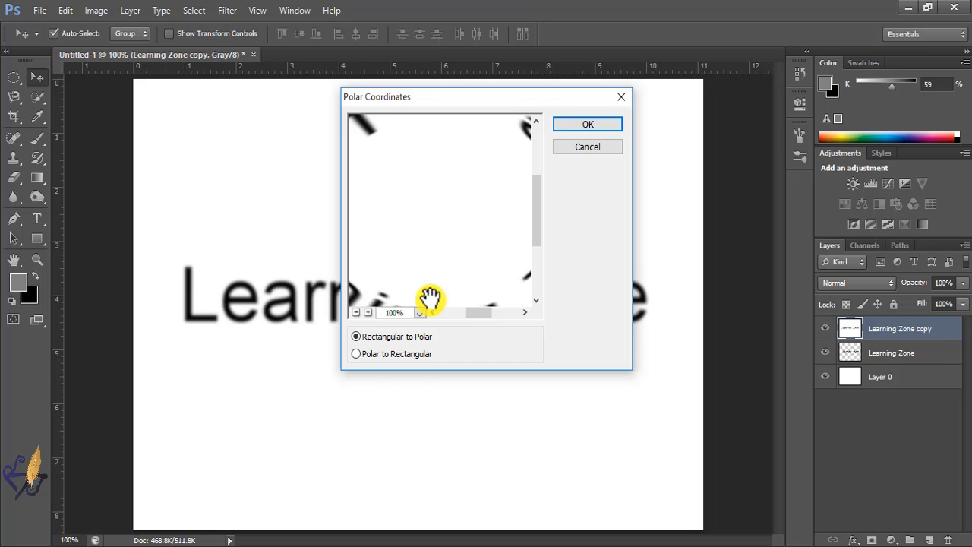
{"action": "left_click", "coordinate": [415, 357]}
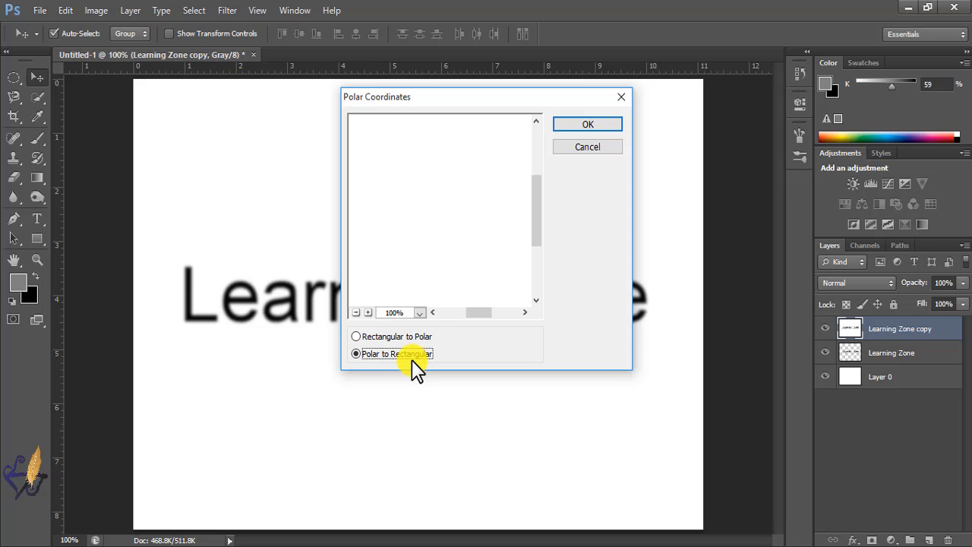
{"action": "left_click", "coordinate": [577, 128]}
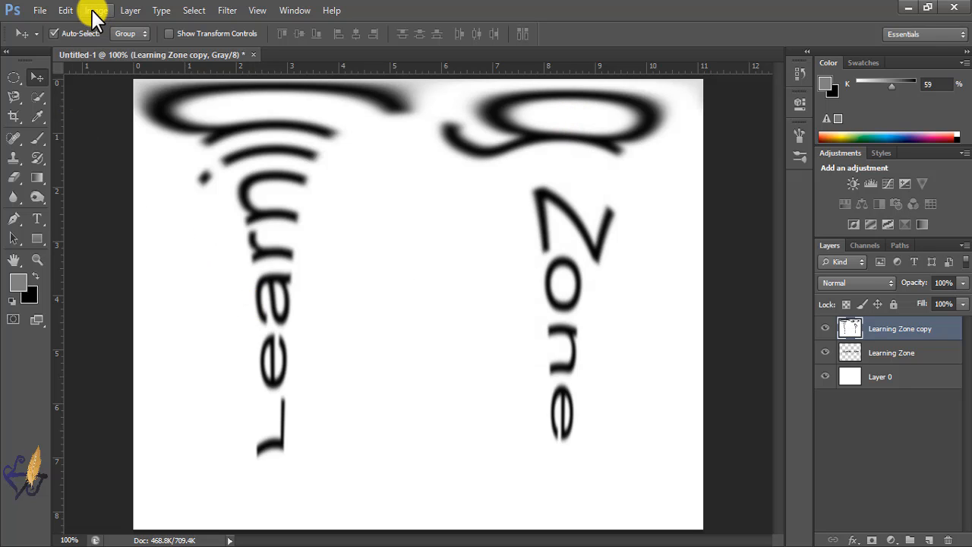
{"action": "left_click", "coordinate": [92, 10]}
{"action": "mouse_move", "coordinate": [136, 148]}
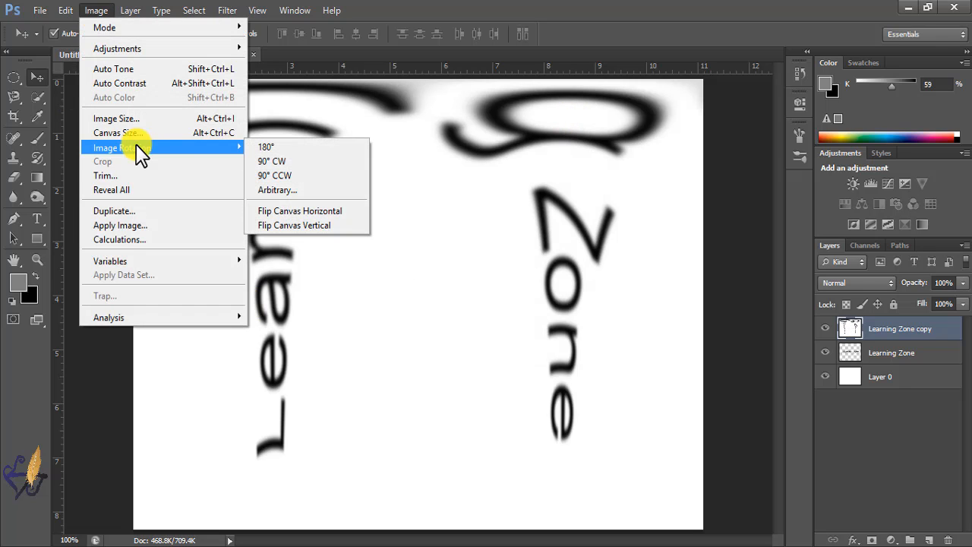
{"action": "left_click", "coordinate": [275, 162]}
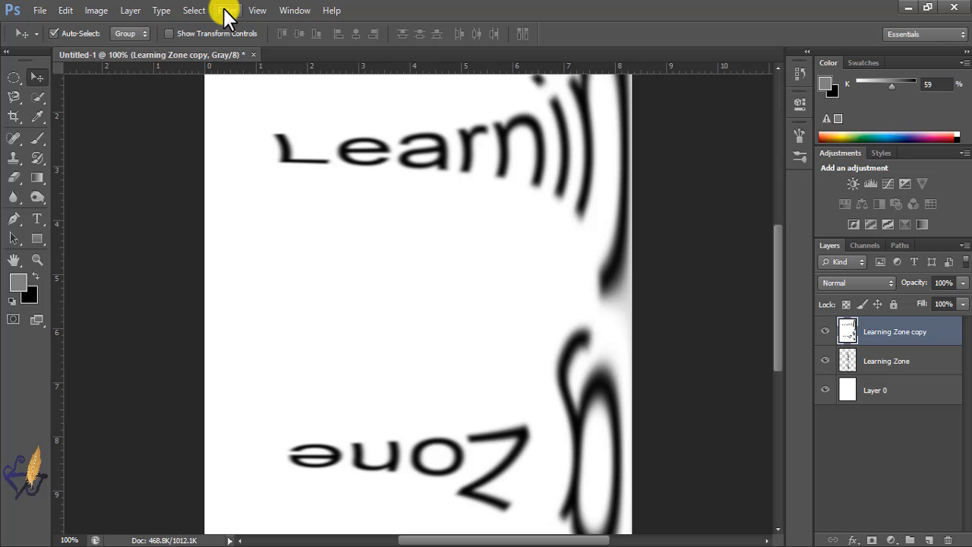
- Apply the Wind filter from the right with the Wind method to the distorted text, and repeat it to strengthen the streaks
{"action": "left_click", "coordinate": [226, 11]}
{"action": "mouse_move", "coordinate": [251, 254]}
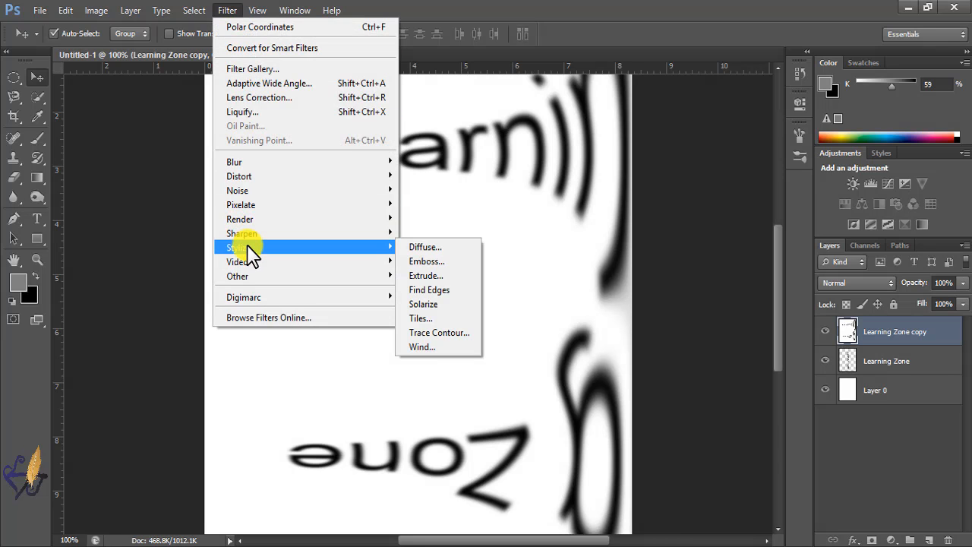
{"action": "left_click", "coordinate": [420, 347]}
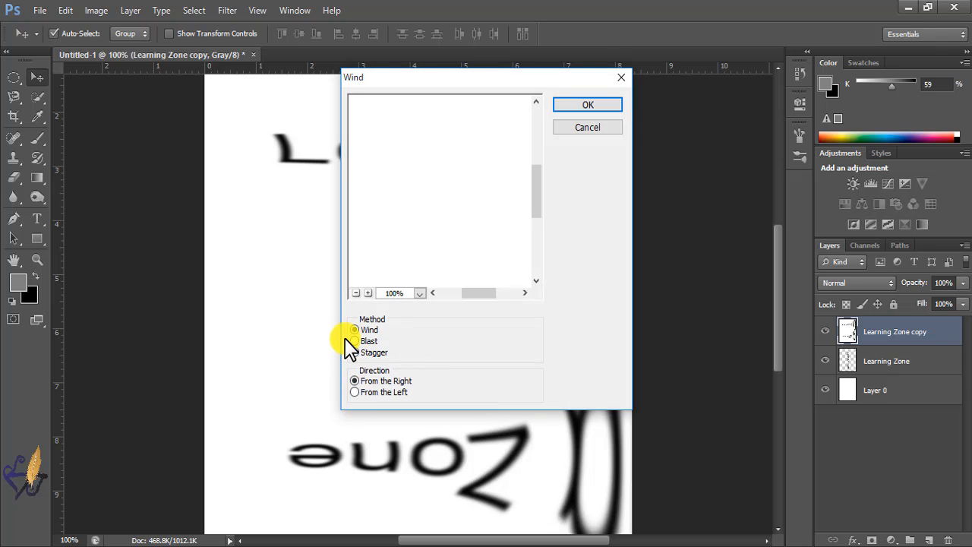
{"action": "left_click", "coordinate": [573, 106]}
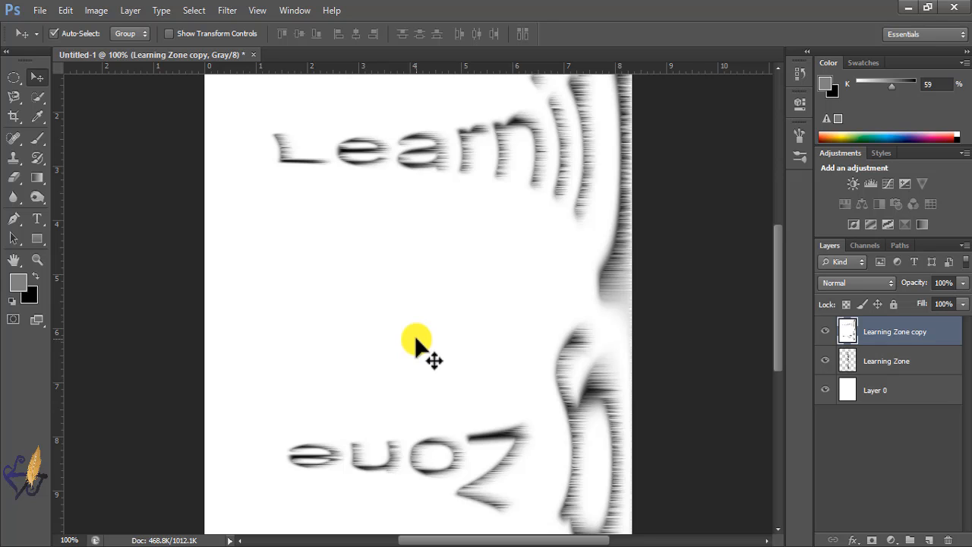
{"action": "key", "text": "ctrl+f"}
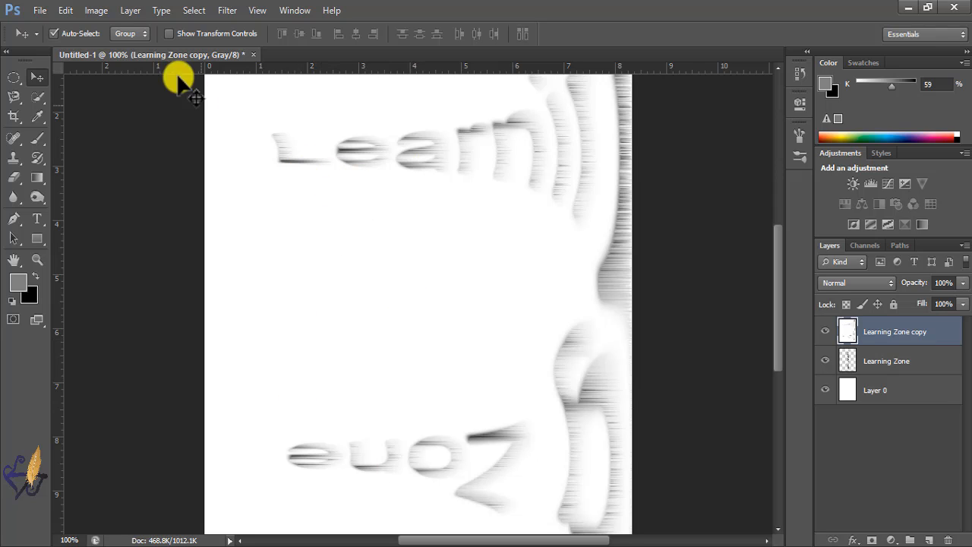
- Apply an automatic Levels adjustment to the wind-streaked "Learning Zone copy" layer
{"action": "left_click", "coordinate": [95, 10]}
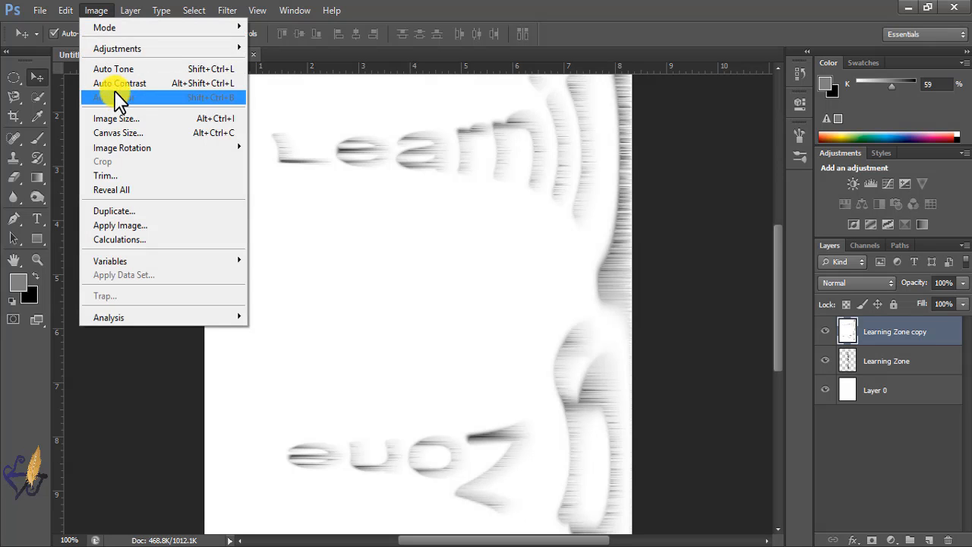
{"action": "mouse_move", "coordinate": [117, 52]}
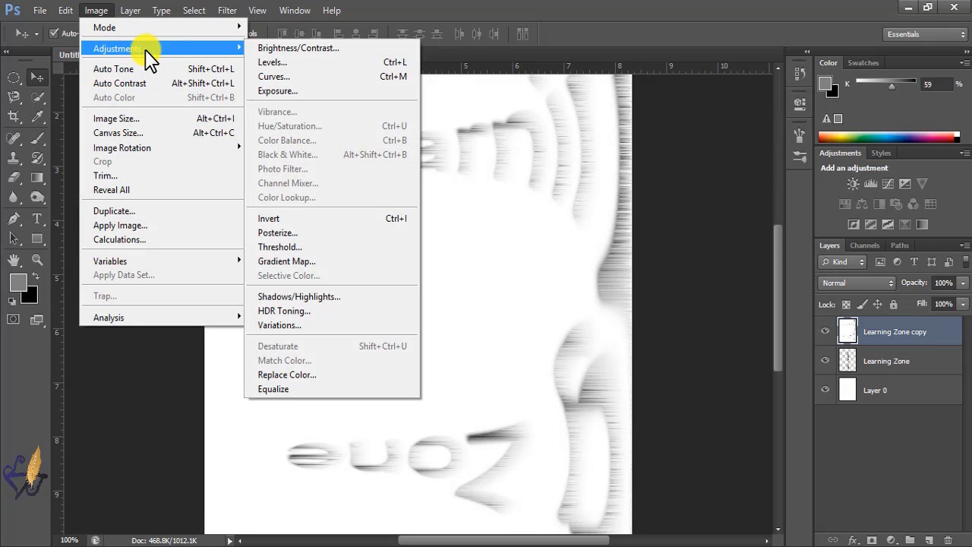
{"action": "left_click", "coordinate": [277, 61]}
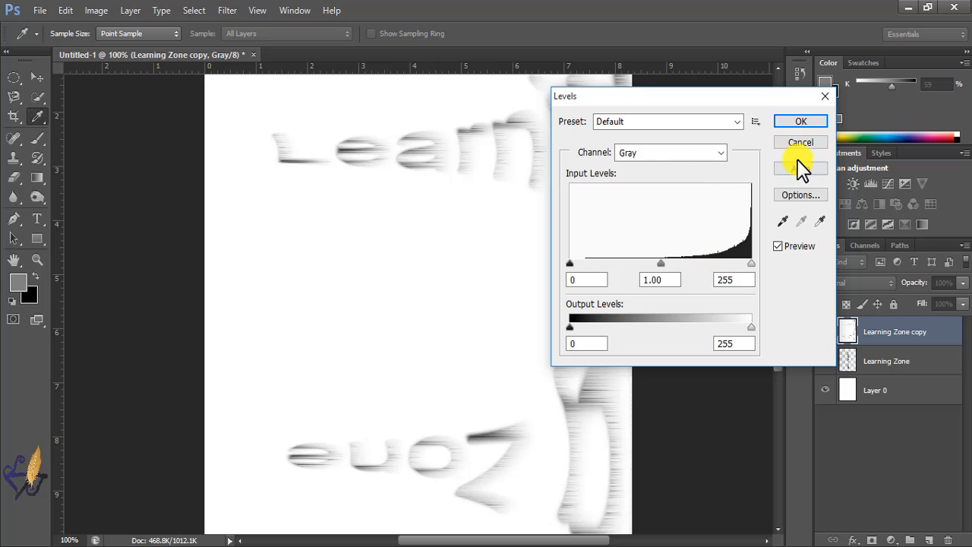
{"action": "left_click", "coordinate": [802, 168]}
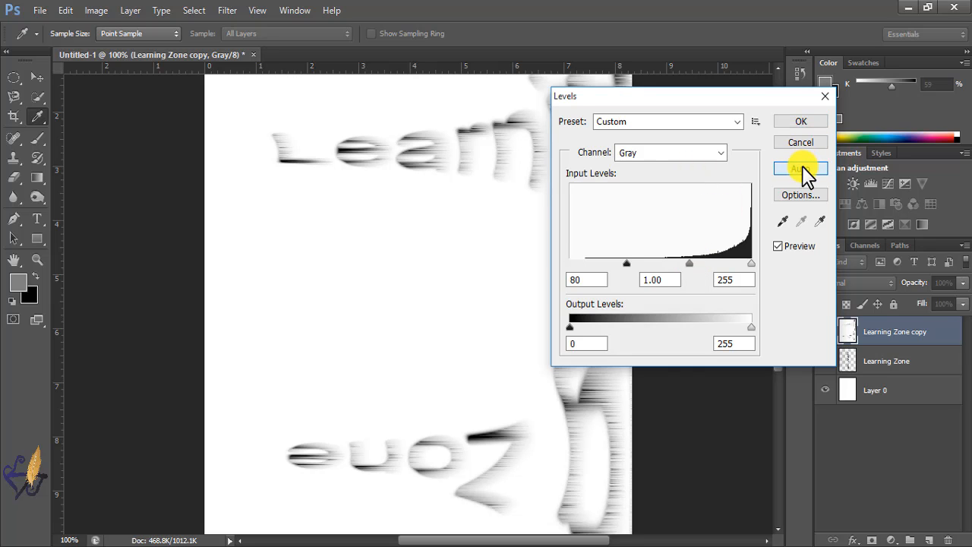
{"action": "left_click", "coordinate": [794, 124]}
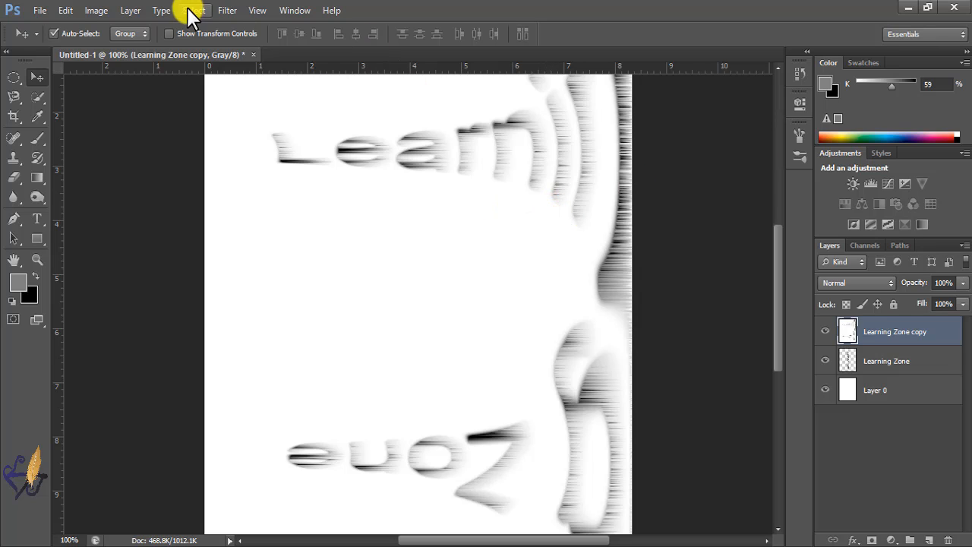
- Invert the tones of the "Learning Zone copy" layer
{"action": "left_click", "coordinate": [96, 11]}
{"action": "mouse_move", "coordinate": [122, 49]}
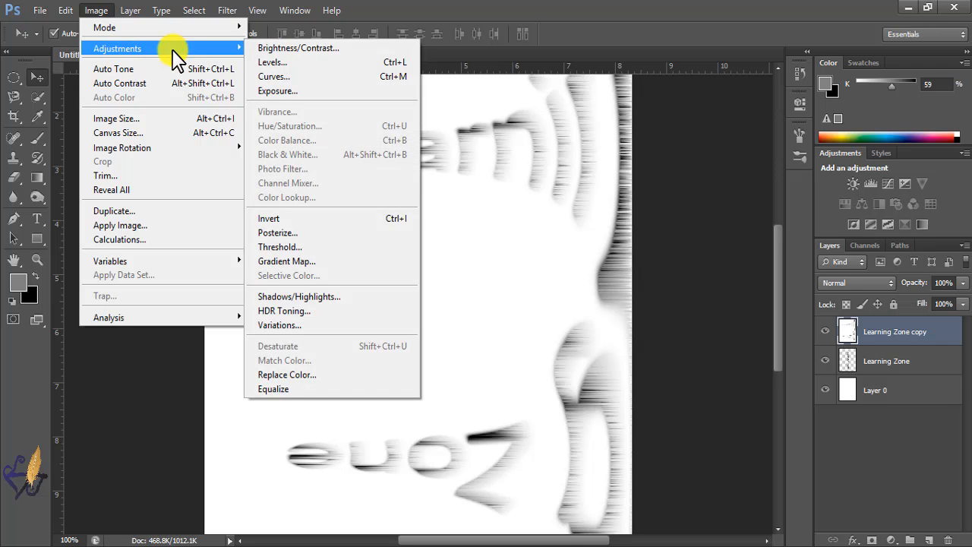
{"action": "left_click", "coordinate": [288, 220]}
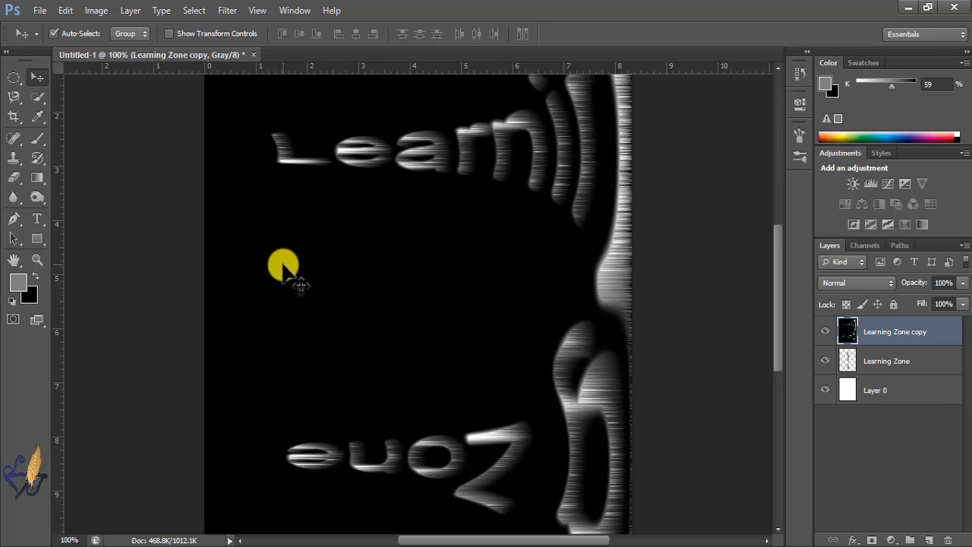
- Apply the Wind filter from the right with the Wind method to the inverted text, and repeat it once
{"action": "left_click", "coordinate": [227, 11]}
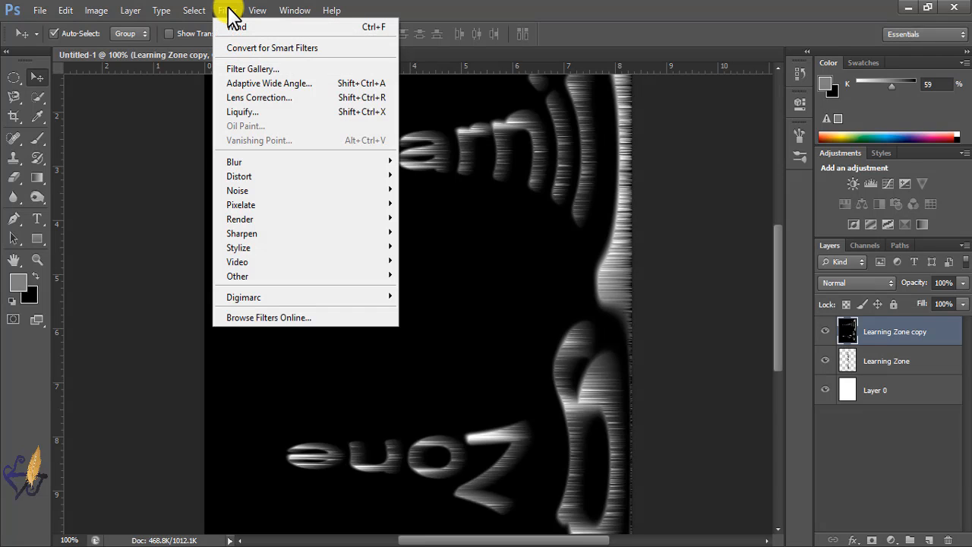
{"action": "mouse_move", "coordinate": [225, 253]}
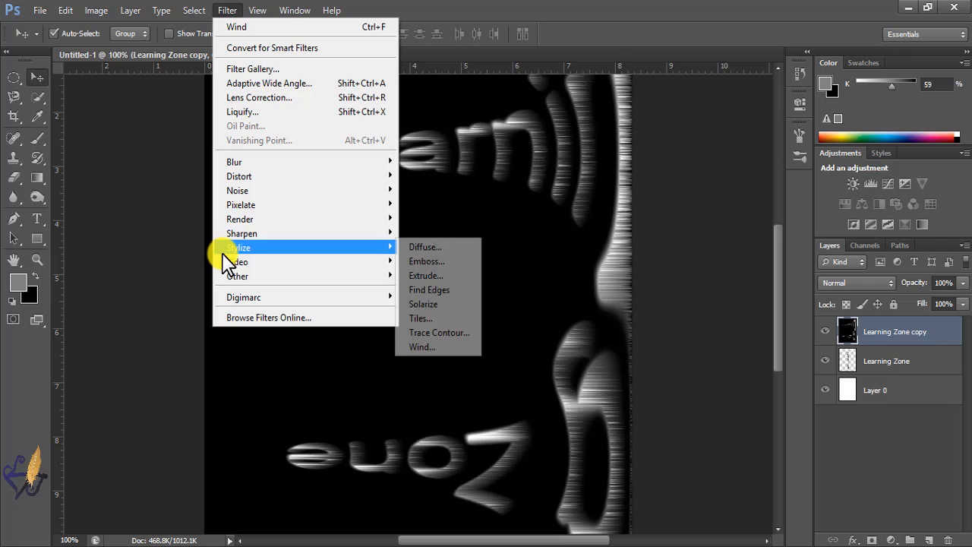
{"action": "left_click", "coordinate": [424, 347]}
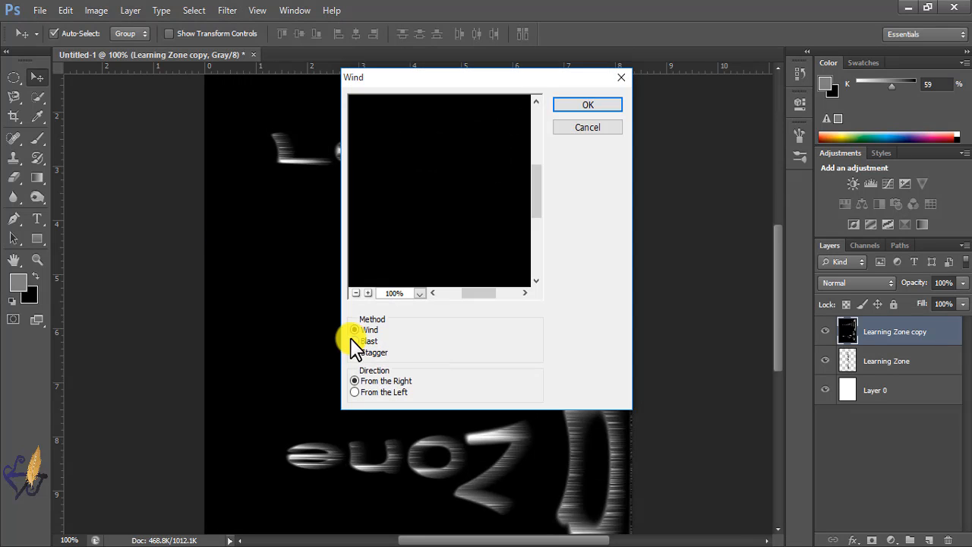
{"action": "left_click", "coordinate": [582, 106]}
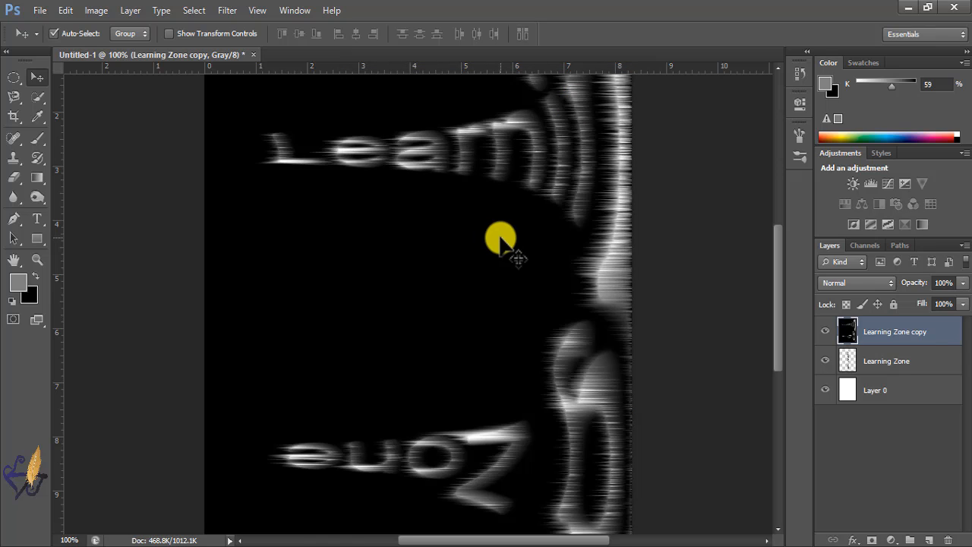
{"action": "key", "text": "ctrl+f"}
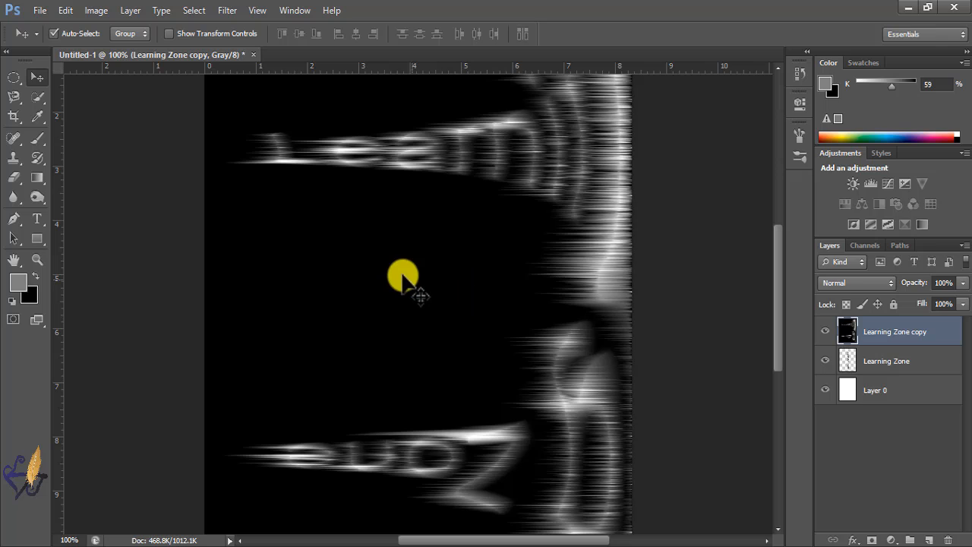
- Rotate the canvas 90° counterclockwise
{"action": "left_click", "coordinate": [96, 11]}
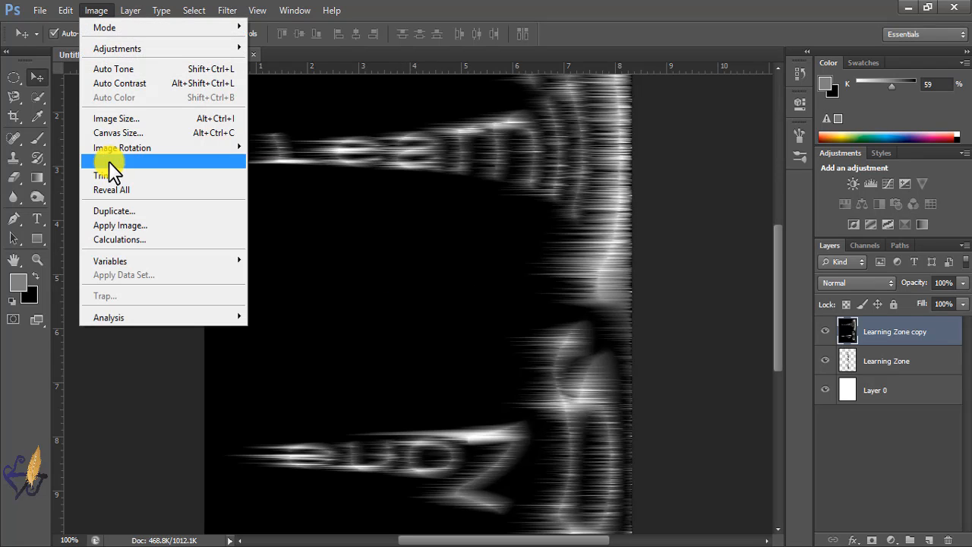
{"action": "mouse_move", "coordinate": [123, 148]}
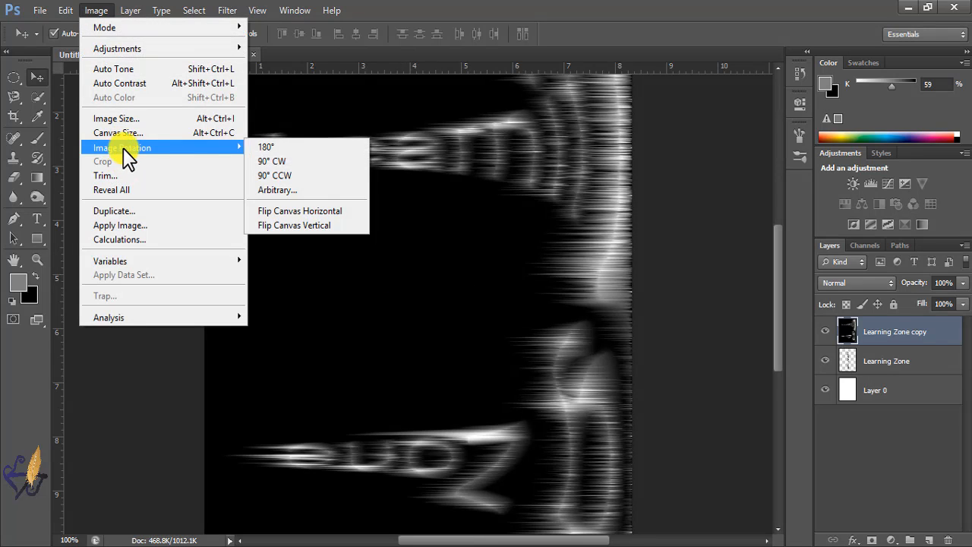
{"action": "left_click", "coordinate": [275, 175]}
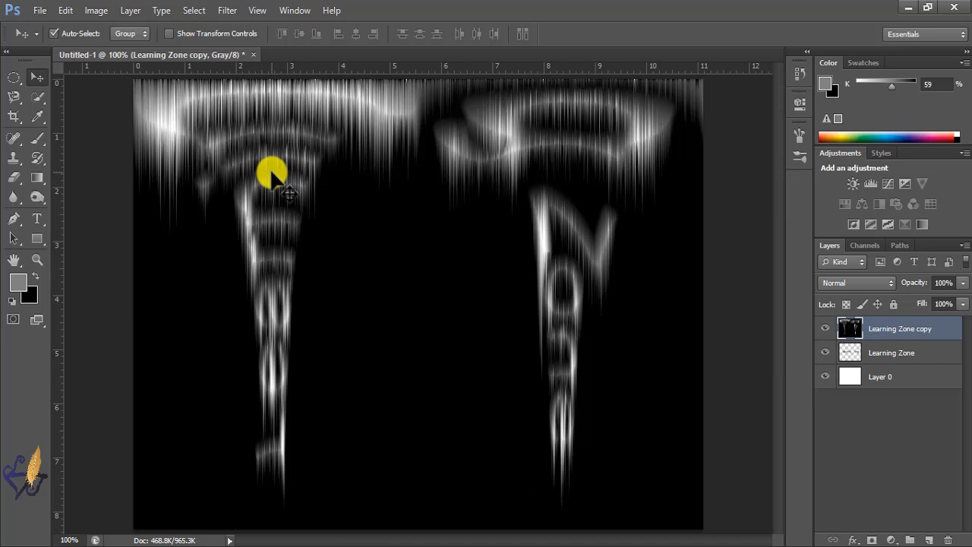
- Distort the "Learning Zone copy" layer with Polar Coordinates set to Rectangular to Polar, and set its blending mode to Hard Light
{"action": "left_click", "coordinate": [225, 10]}
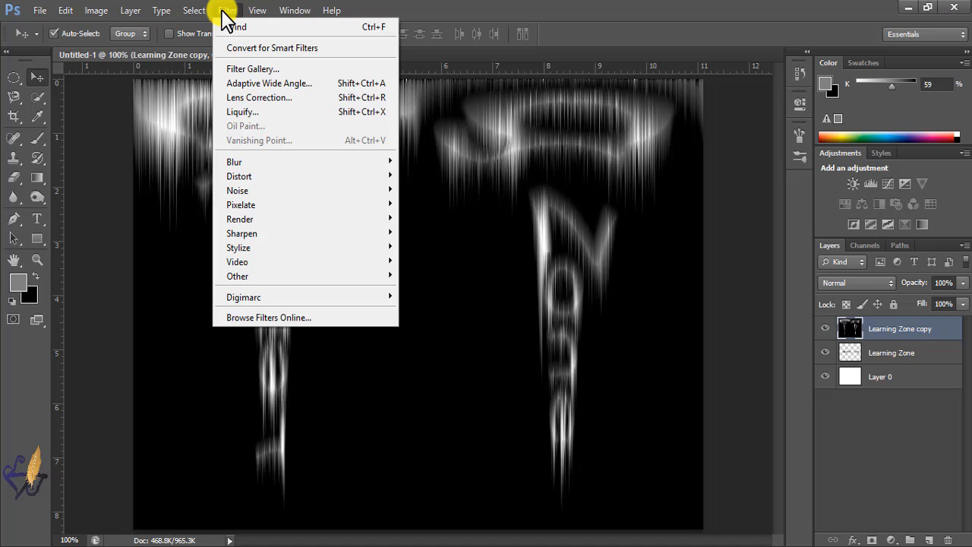
{"action": "mouse_move", "coordinate": [235, 180]}
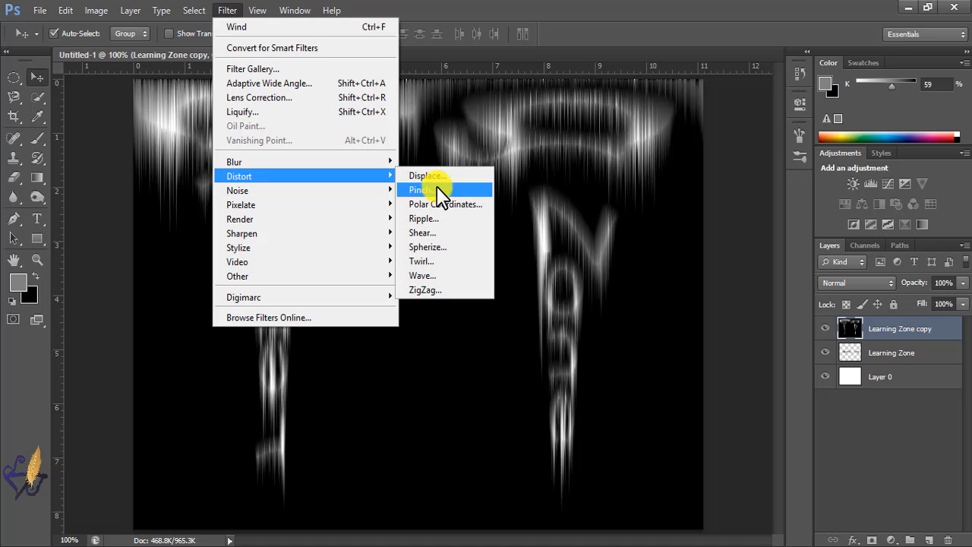
{"action": "left_click", "coordinate": [443, 206]}
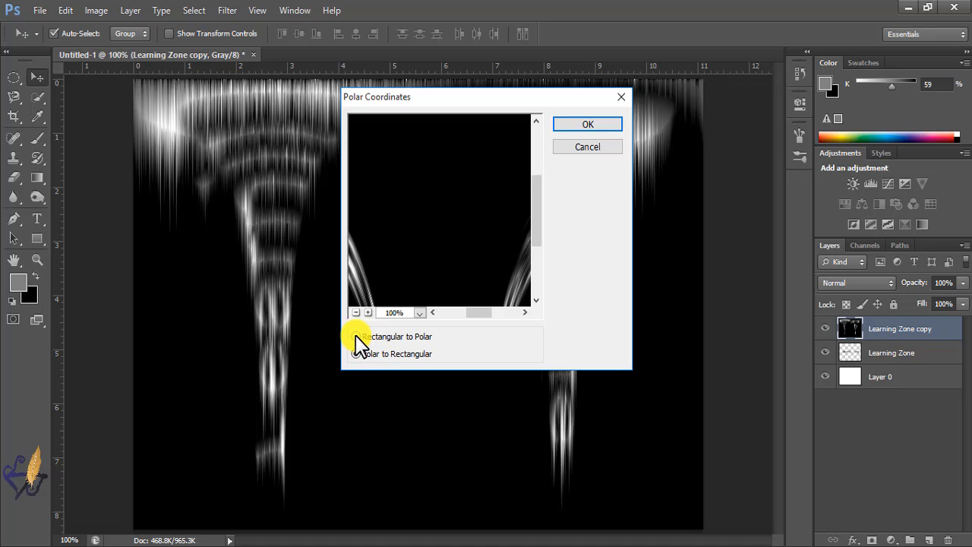
{"action": "left_click", "coordinate": [597, 128]}
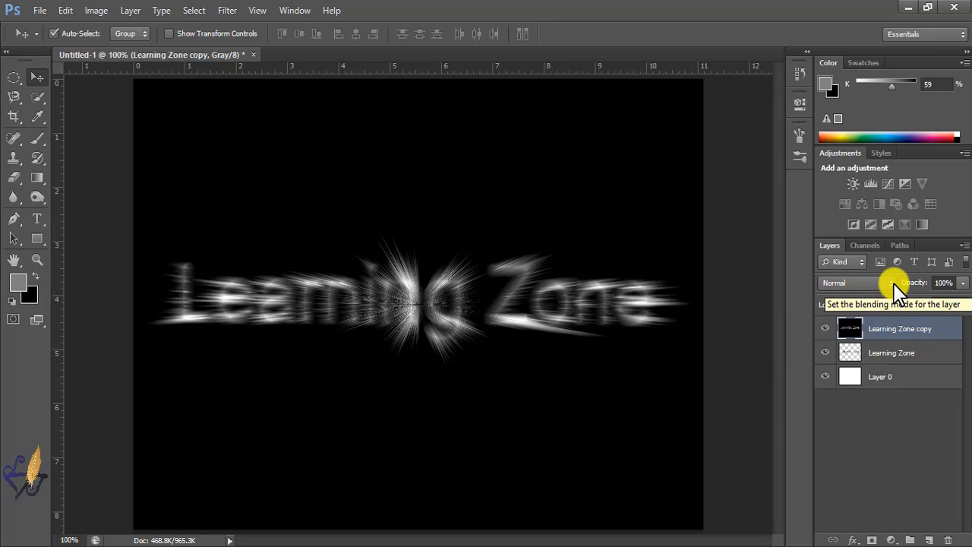
{"action": "left_click", "coordinate": [838, 281]}
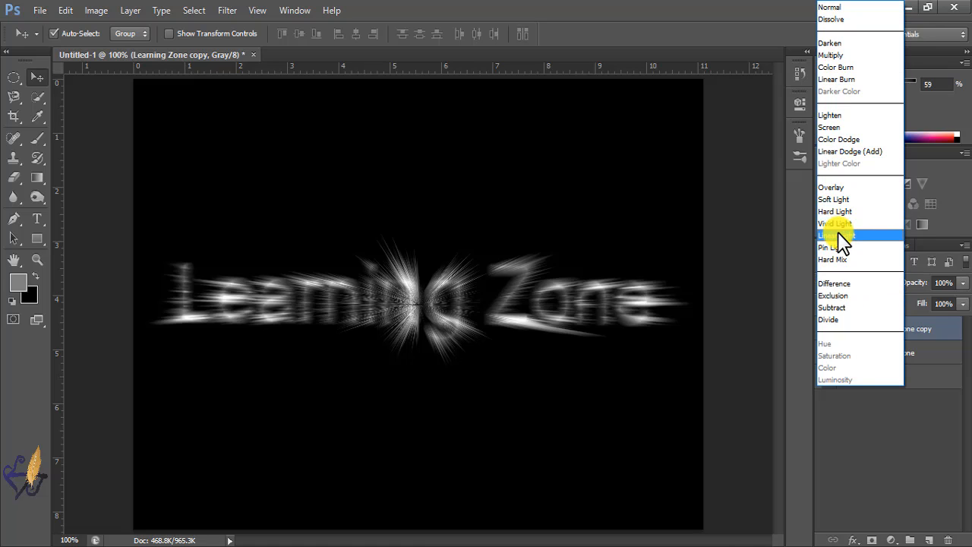
{"action": "left_click", "coordinate": [834, 211]}
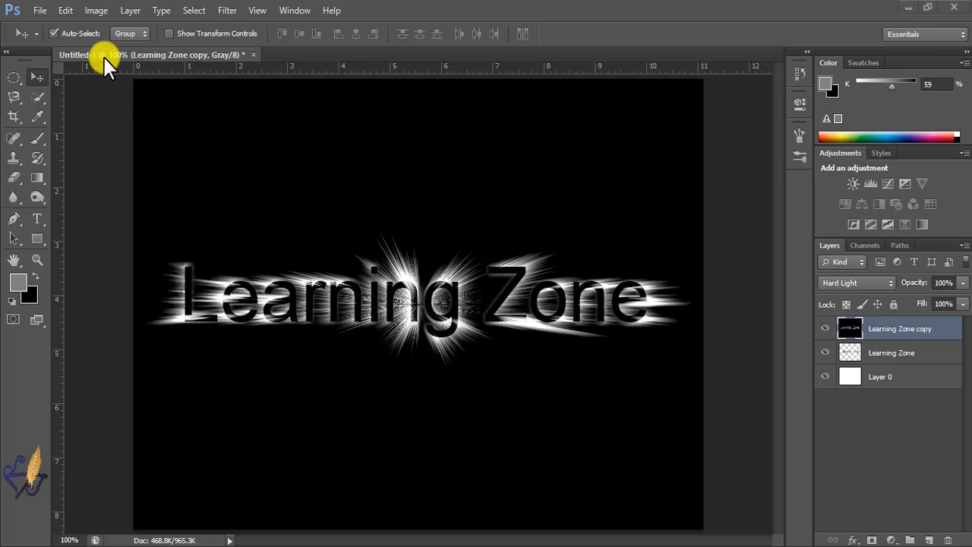
- Convert the document from Grayscale to RGB Color, merging the layers
{"action": "left_click", "coordinate": [95, 11]}
{"action": "mouse_move", "coordinate": [95, 26]}
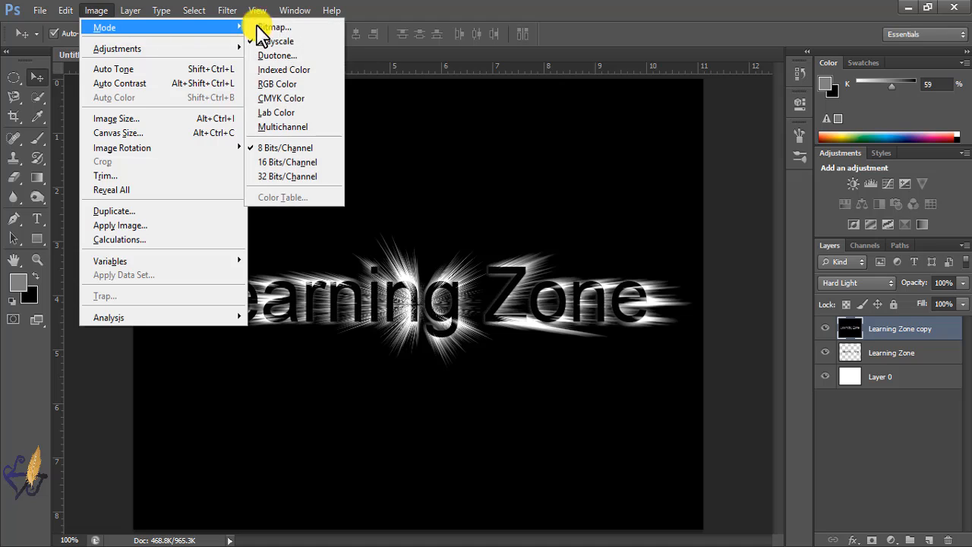
{"action": "left_click", "coordinate": [277, 84]}
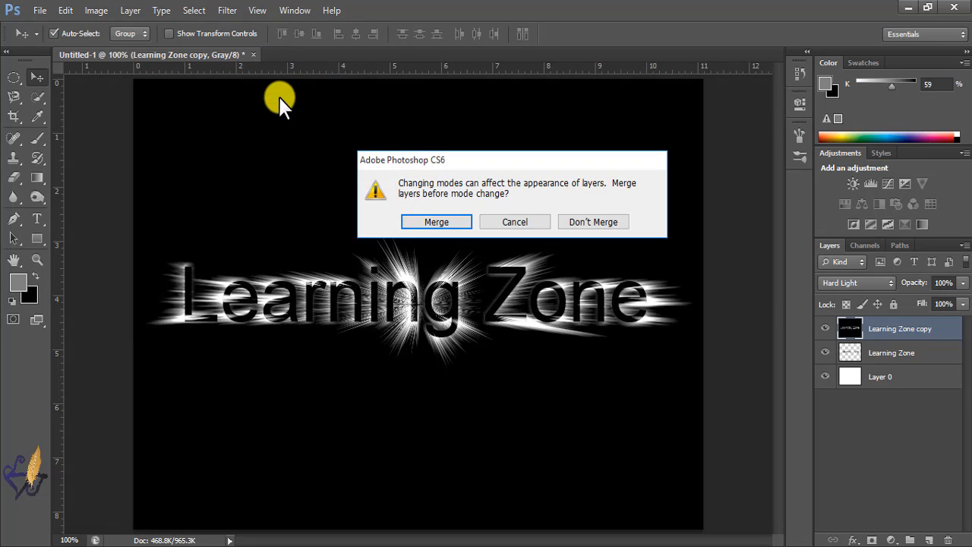
{"action": "left_click", "coordinate": [434, 224]}
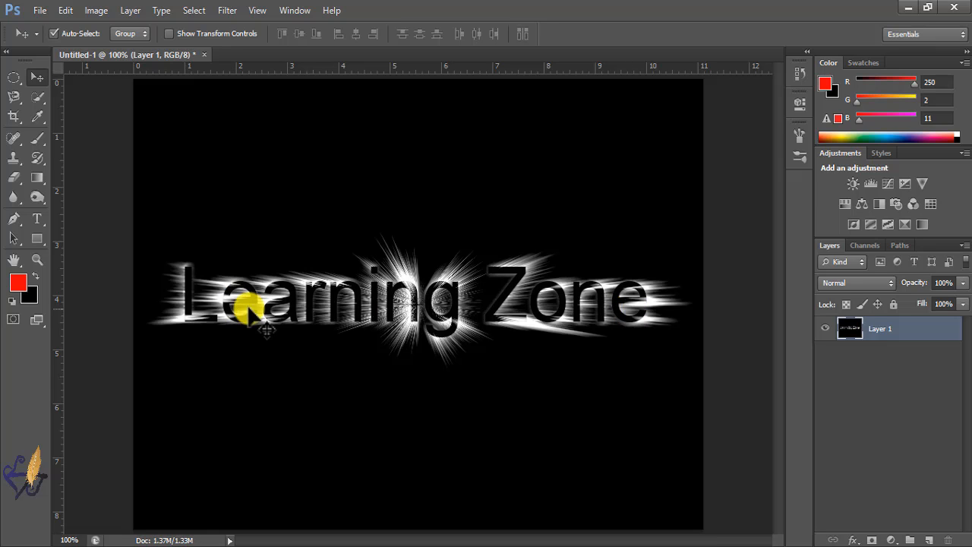
- Colorize the merged layer with Hue/Saturation, setting Hue to 32 and Saturation to 90
{"action": "left_click", "coordinate": [96, 9]}
{"action": "mouse_move", "coordinate": [104, 51]}
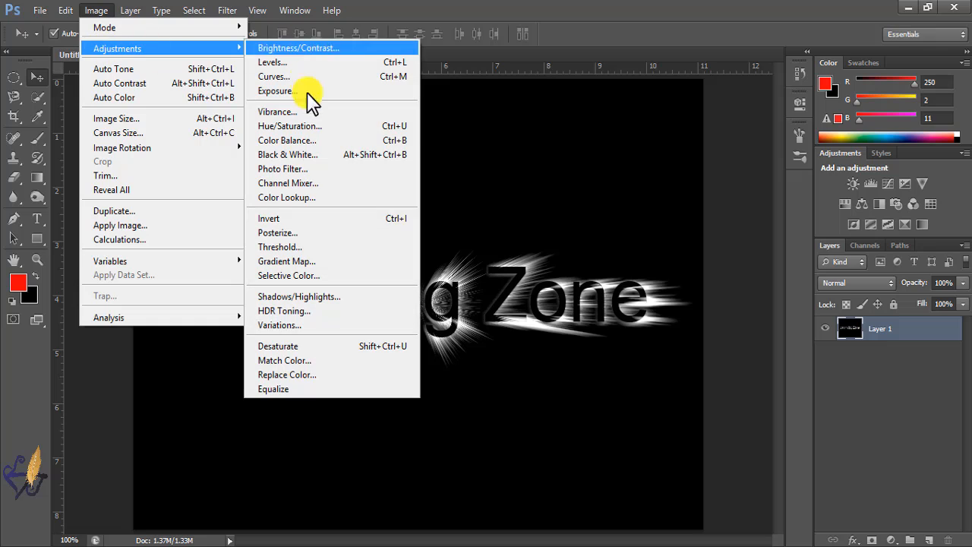
{"action": "left_click", "coordinate": [289, 129]}
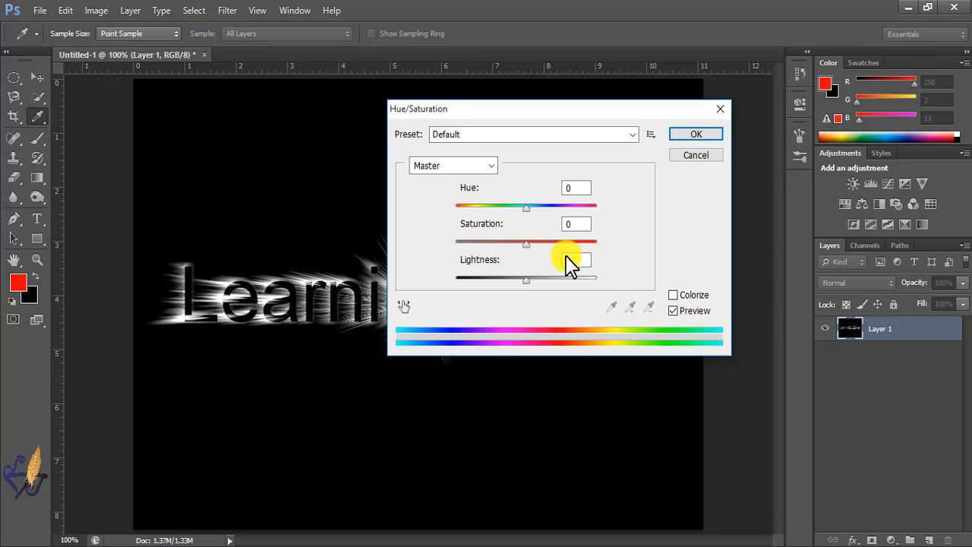
{"action": "left_click", "coordinate": [672, 296]}
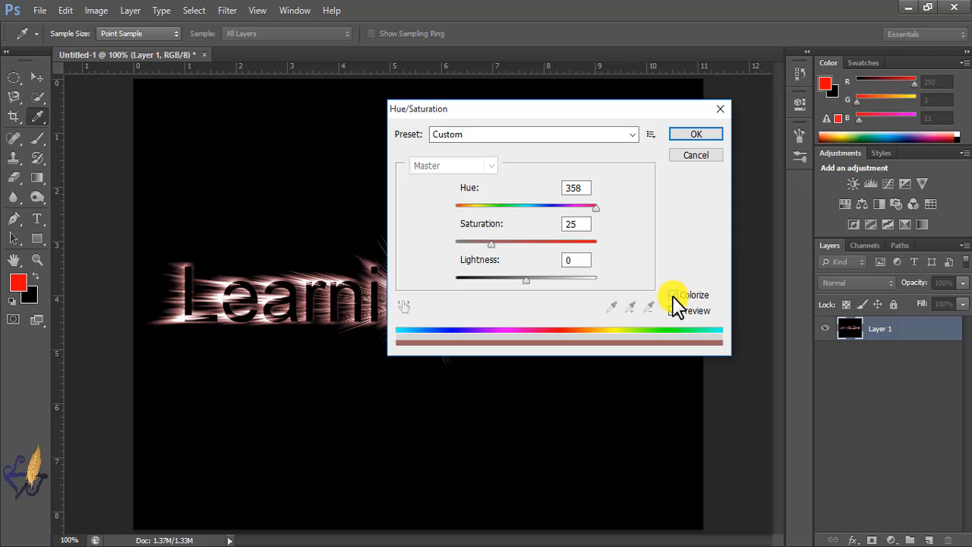
{"action": "double_click", "coordinate": [585, 188]}
{"action": "type", "text": "32"}
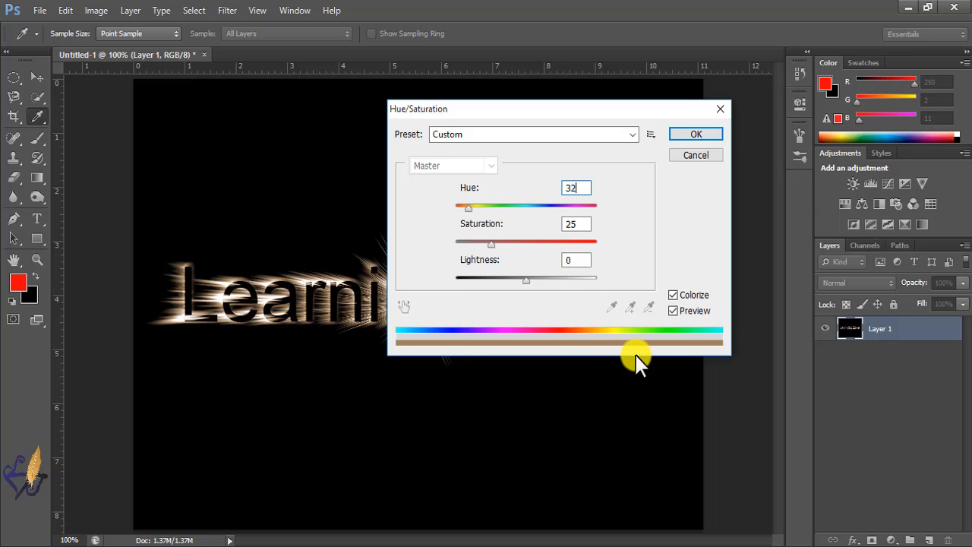
{"action": "double_click", "coordinate": [579, 224]}
{"action": "type", "text": "90"}
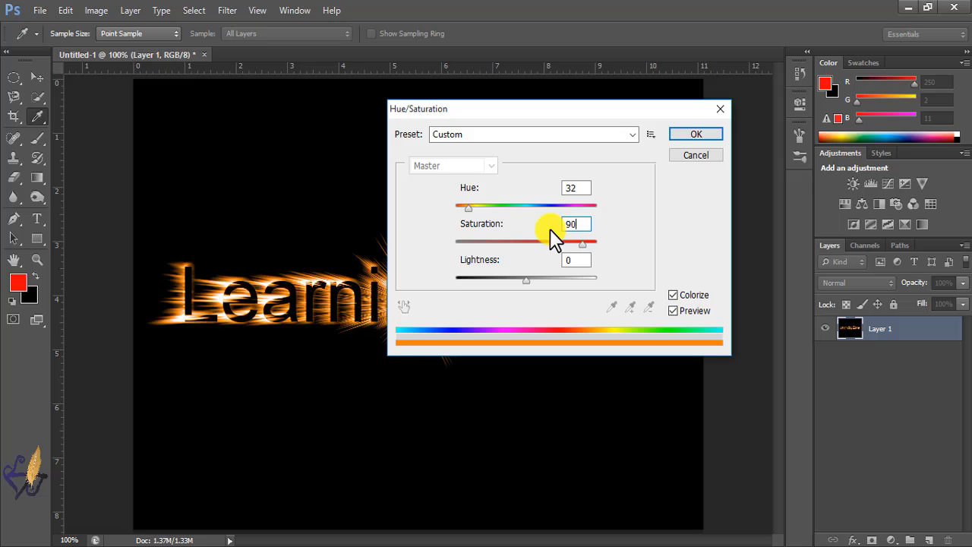
{"action": "left_click", "coordinate": [694, 135]}
{"action": "key", "text": "v"}
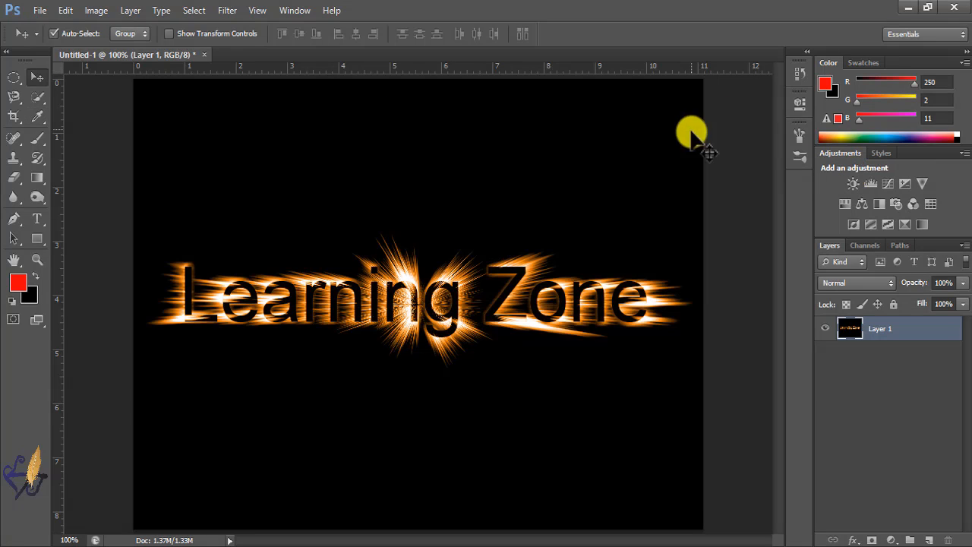